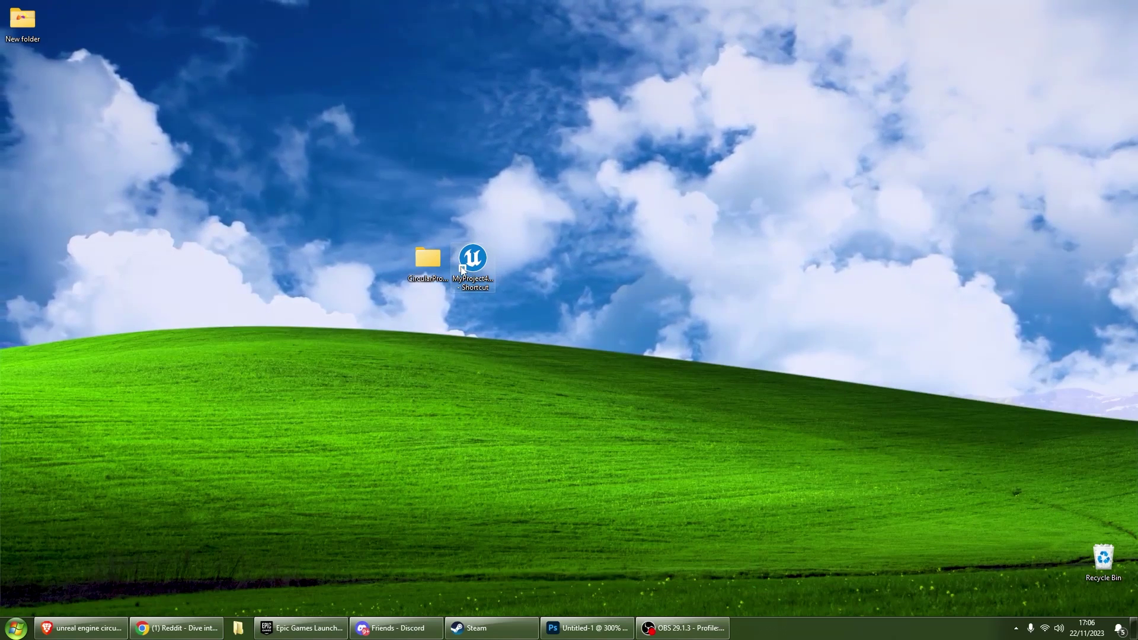
- Open the MyProject4 project folder from its desktop shortcut's file location
right_click(472, 268)
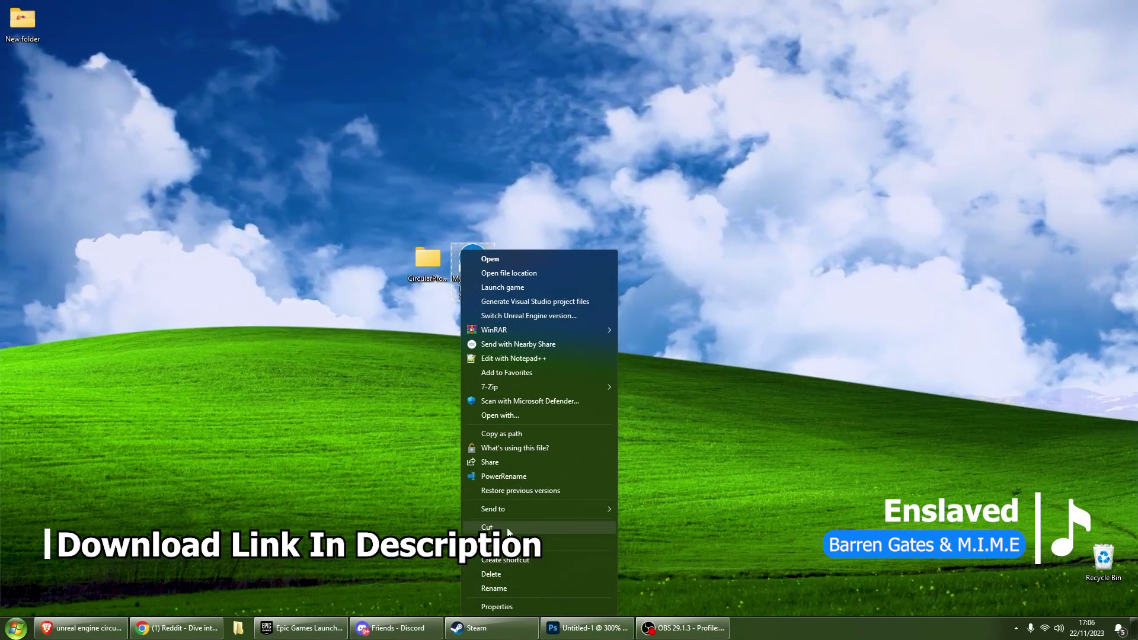
click(512, 274)
drag(469, 60, 722, 119)
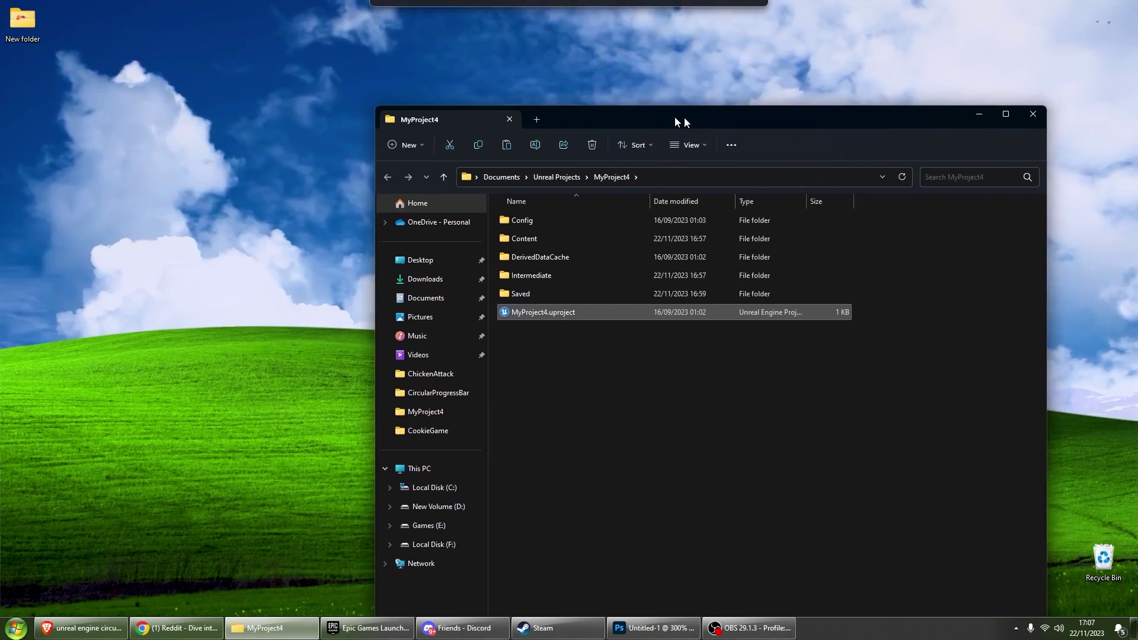
- Create a Plugins folder, paste the CircularProgressBar folder into it, and close Explorer
key(ctrl+shift+n)
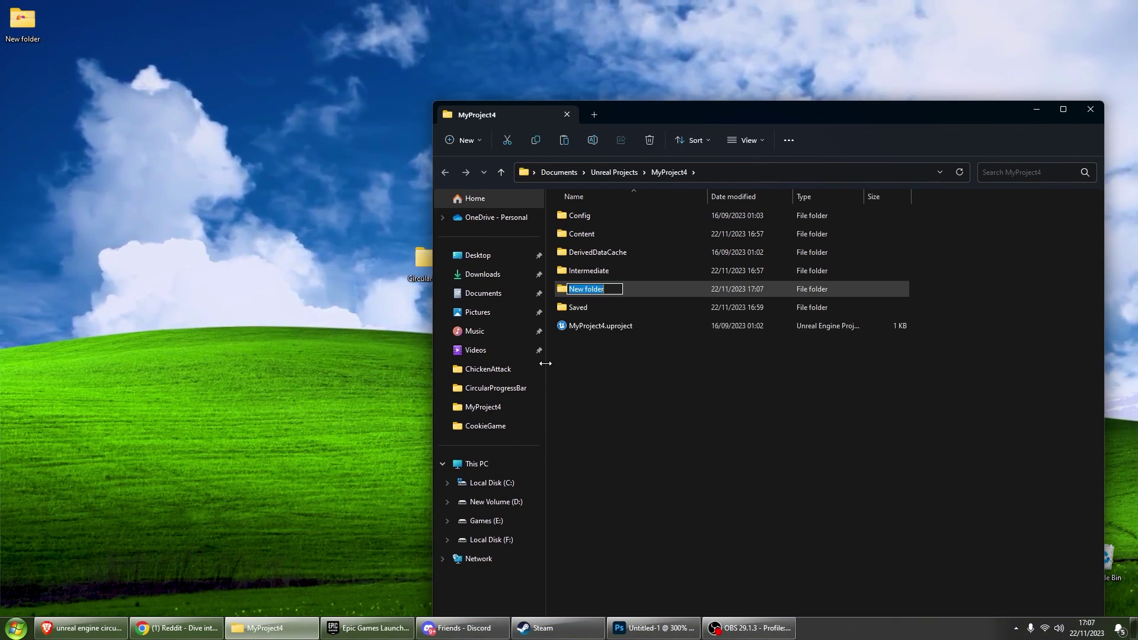
text(Plugins)
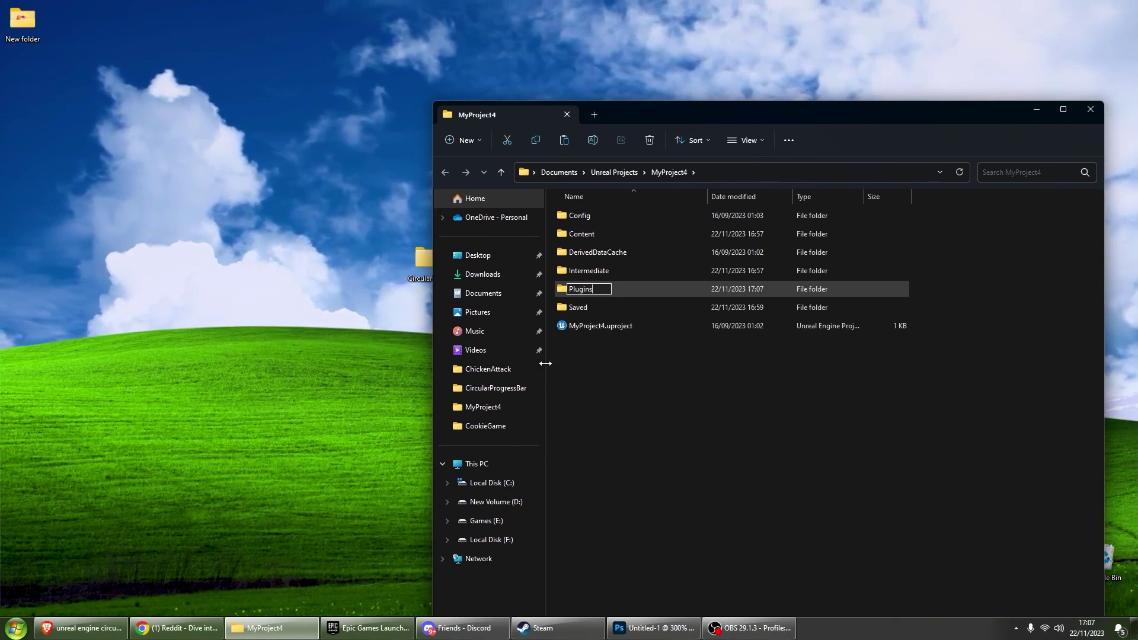
key(Return)
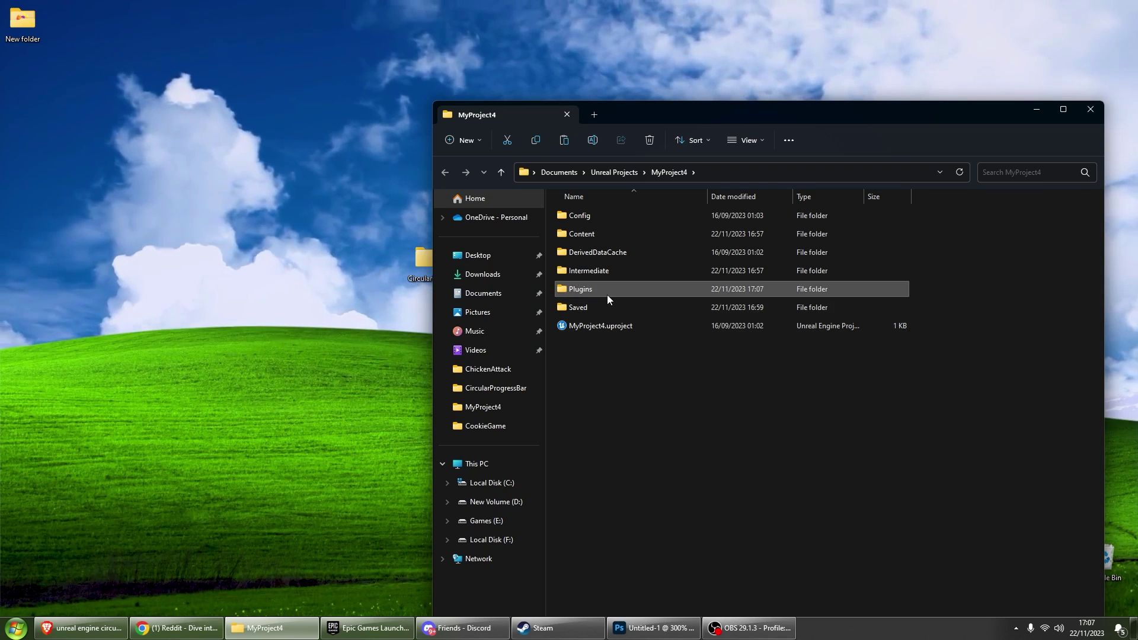
double_click(607, 294)
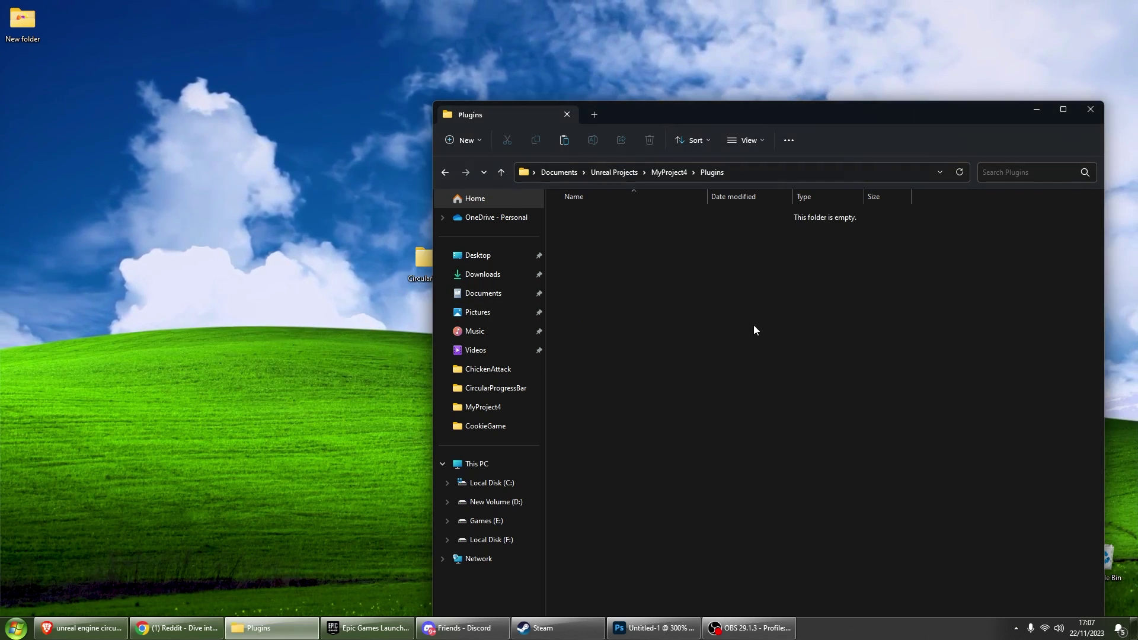
key(ctrl+v)
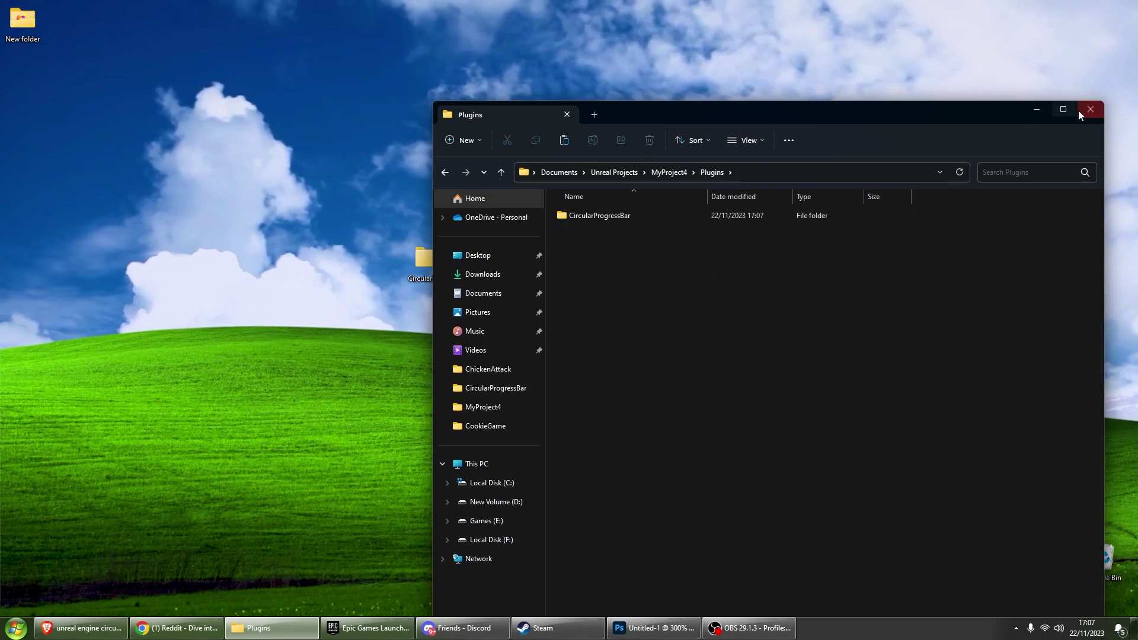
click(1089, 109)
click(472, 261)
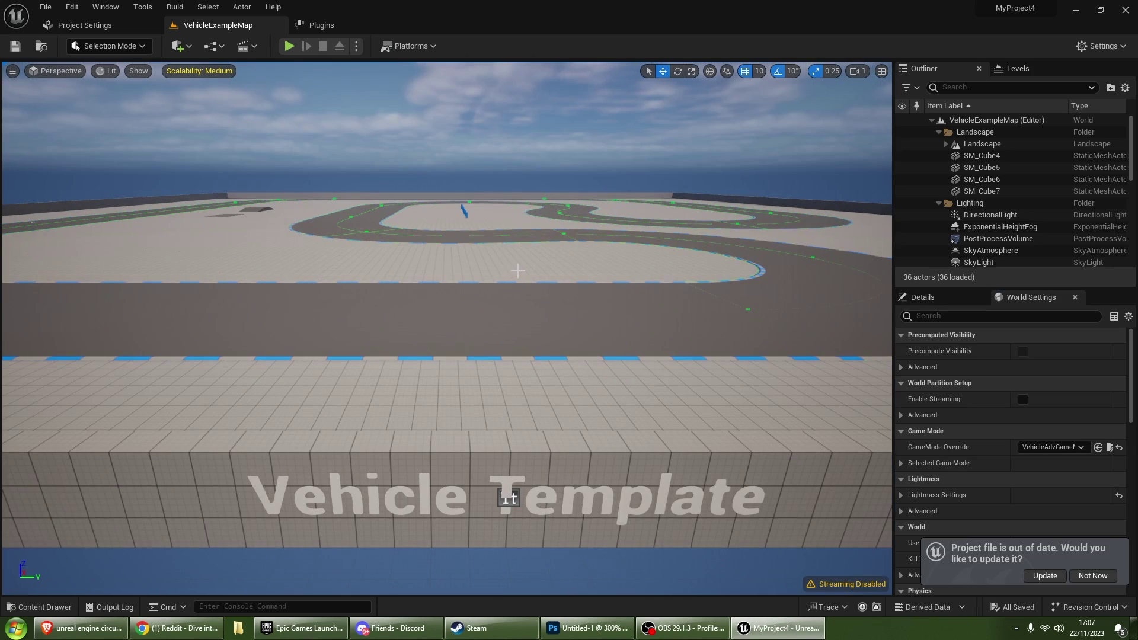
- Check the CircularProgressBar plugin, then browse the LevelPrototyping, Track and Content folders
drag(508, 498, 536, 512)
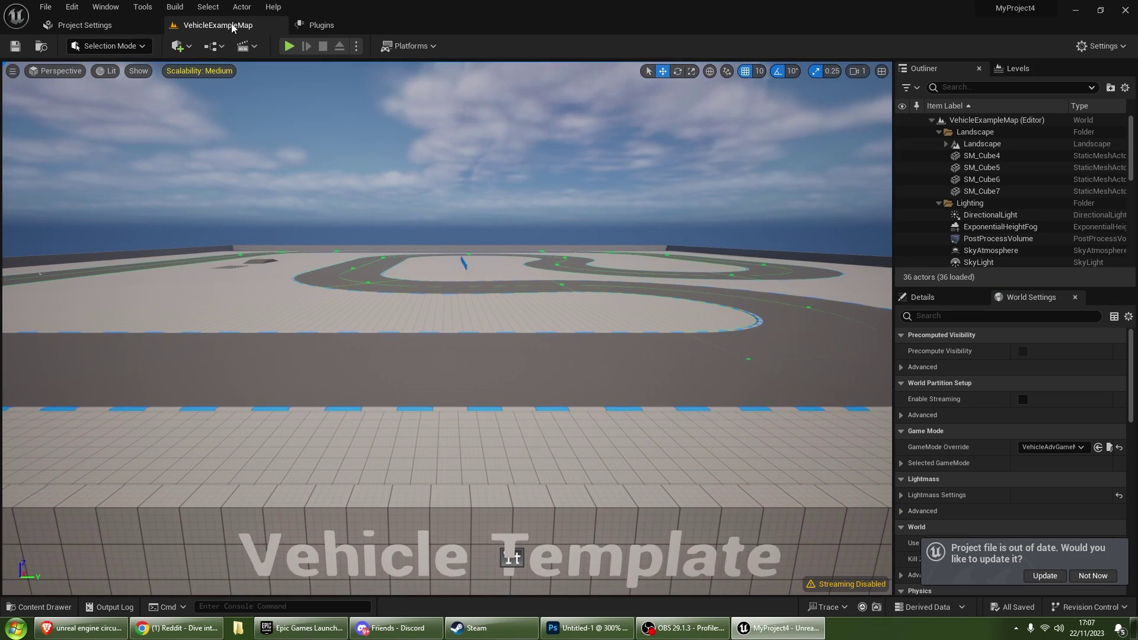
click(297, 26)
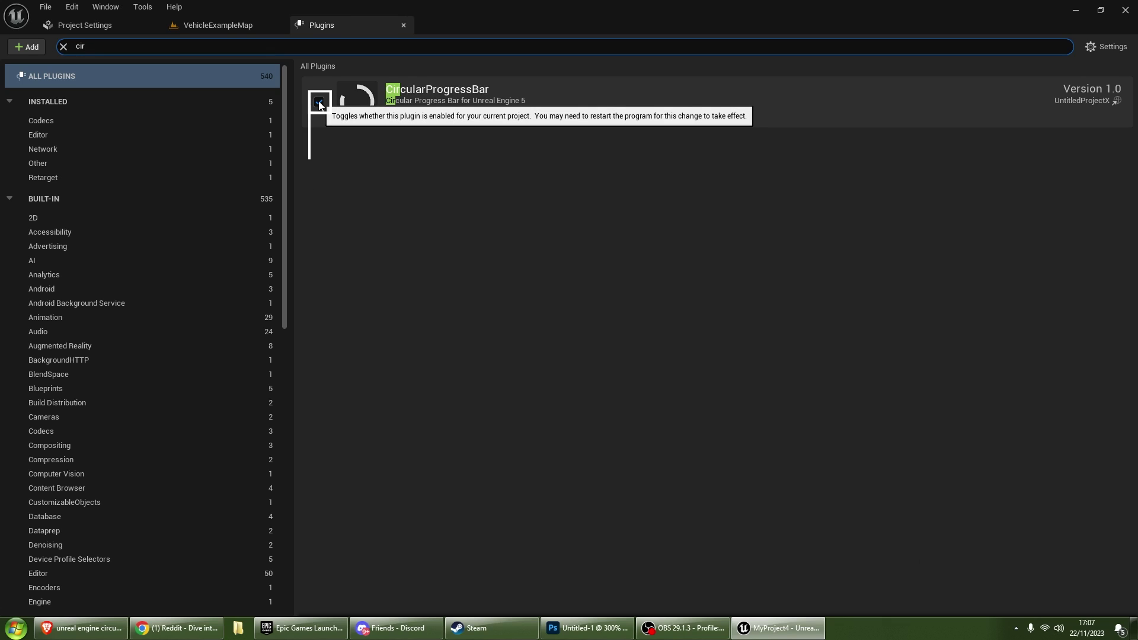
click(248, 28)
click(43, 606)
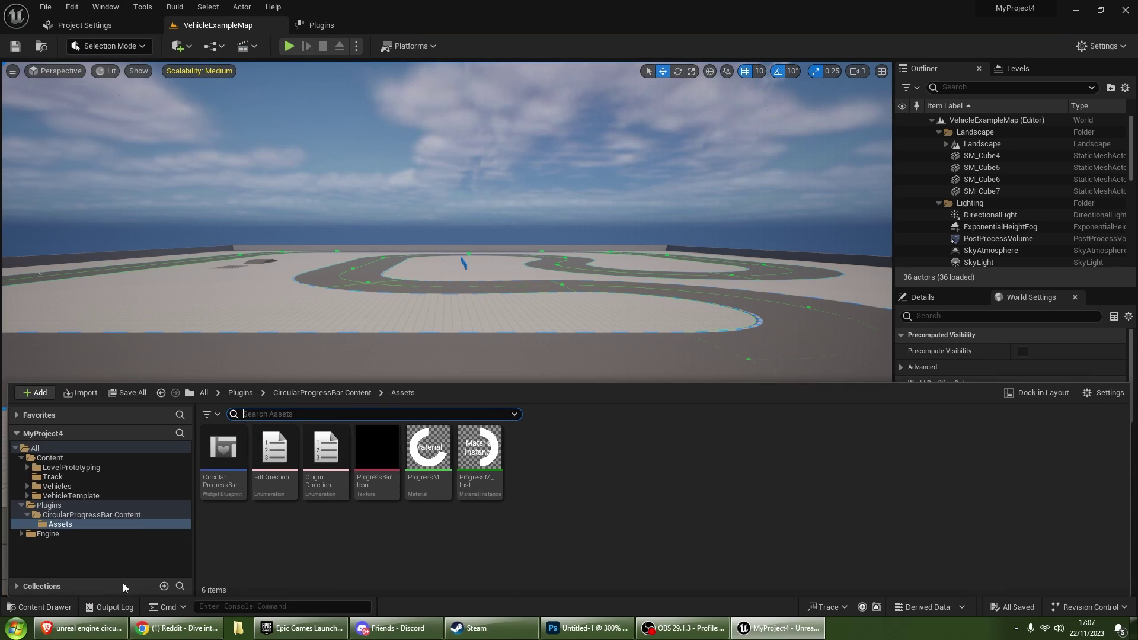
click(78, 468)
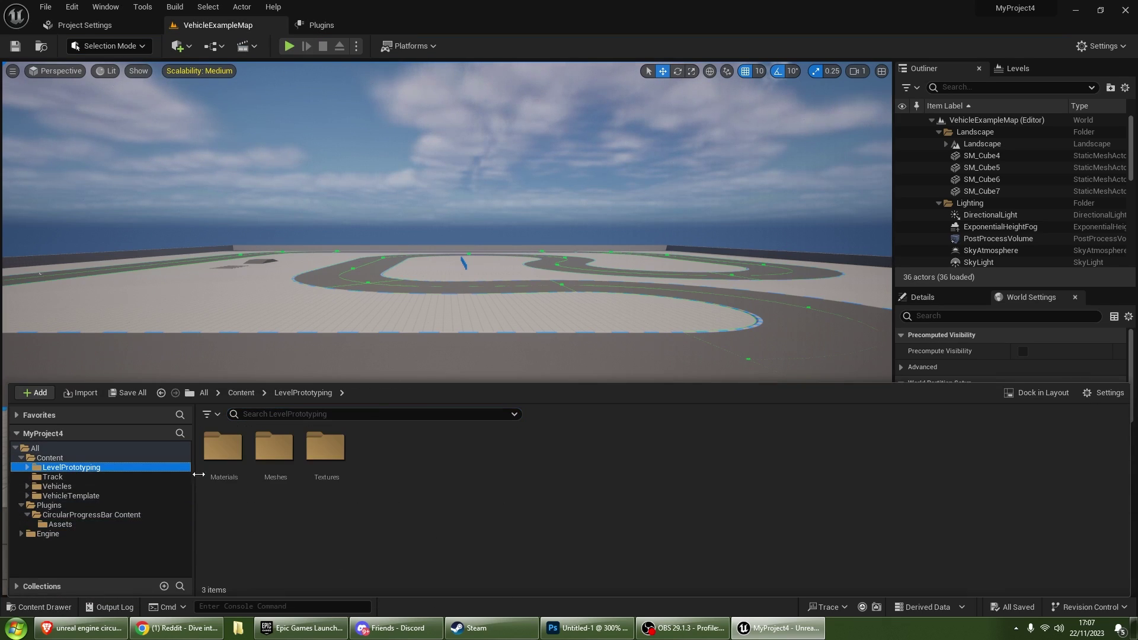
click(83, 477)
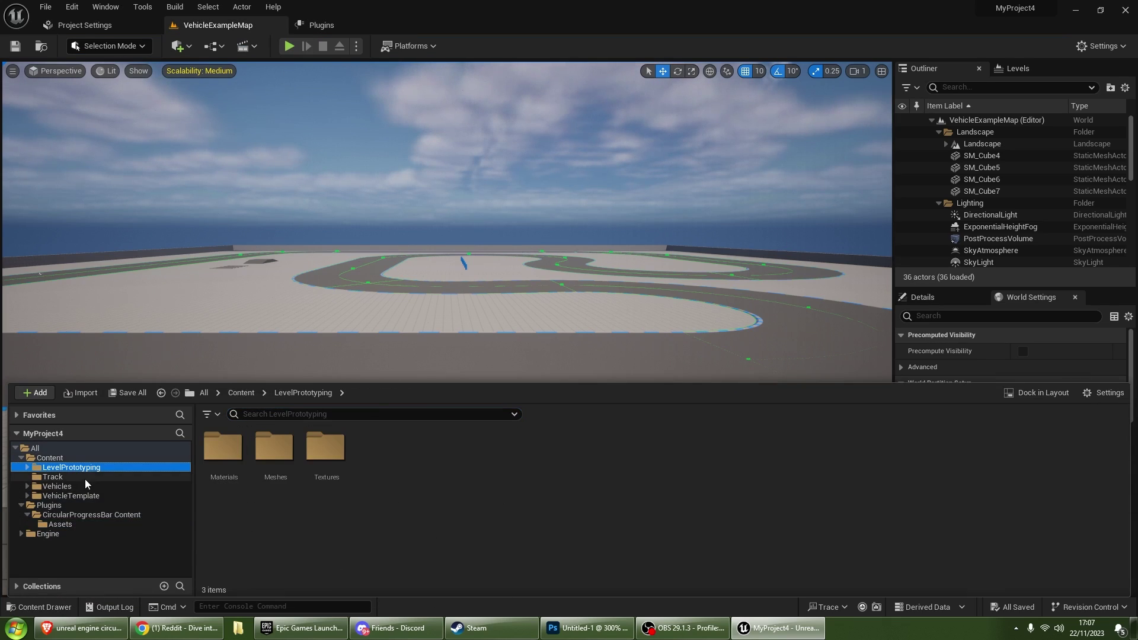
click(50, 457)
- Create a Widget Blueprint named HUD in Content and open it
right_click(308, 538)
mouse_move(370, 527)
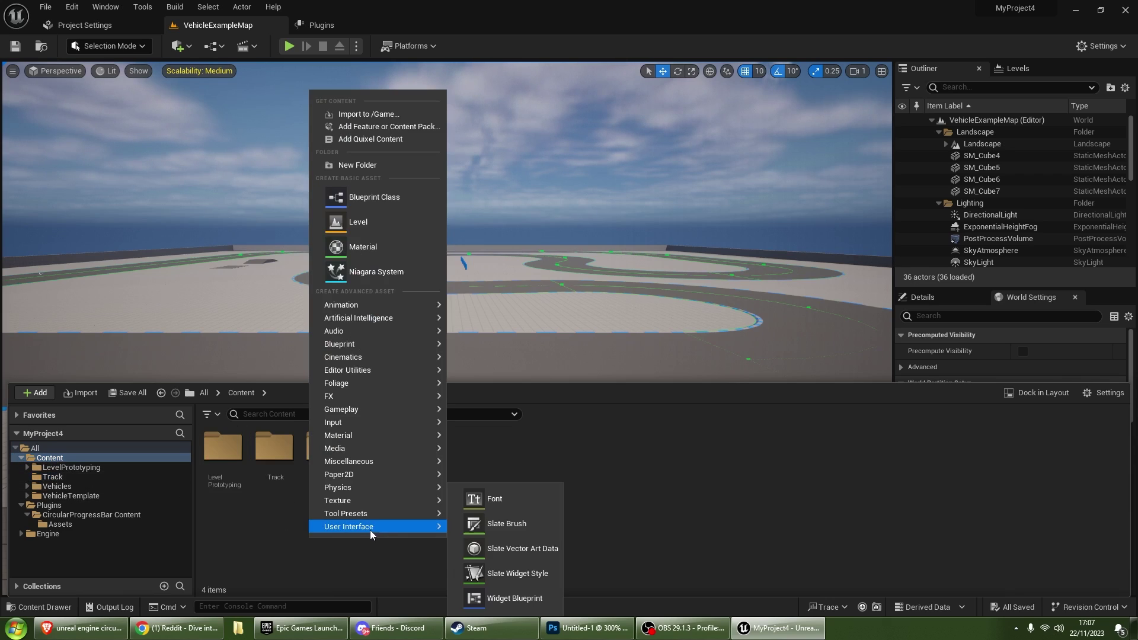
click(474, 599)
click(432, 226)
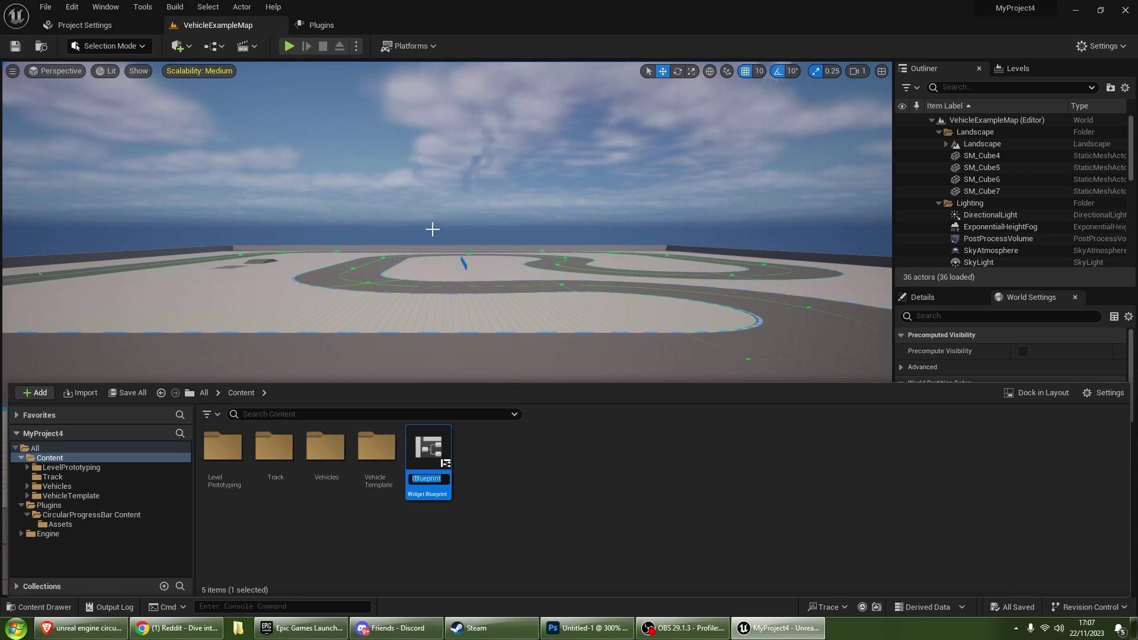
text(HUD)
key(Return)
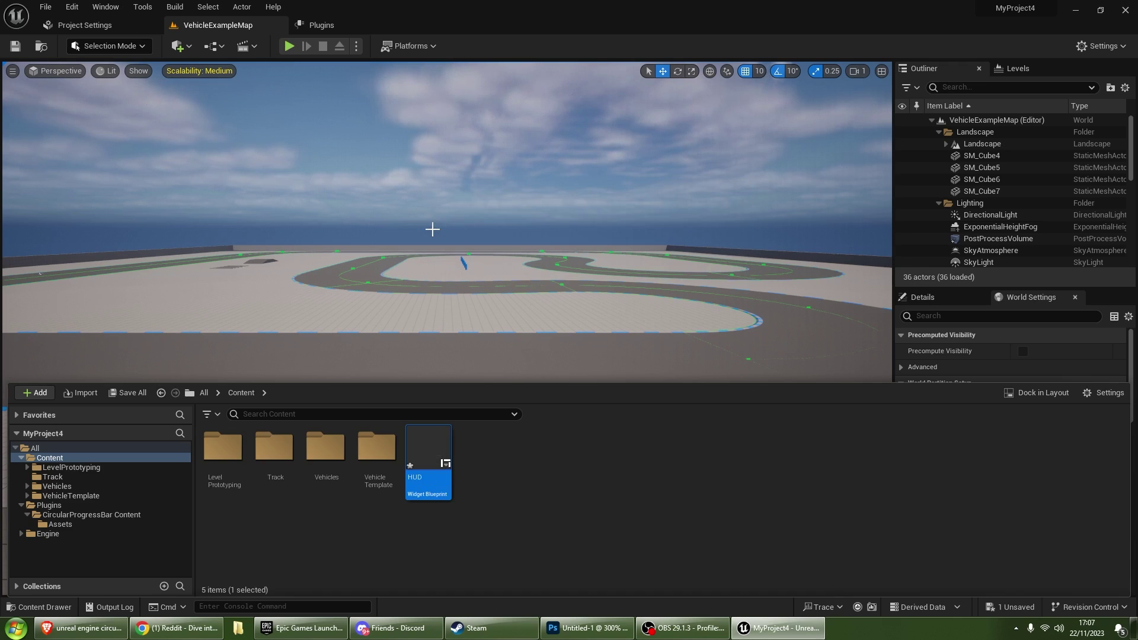
double_click(411, 475)
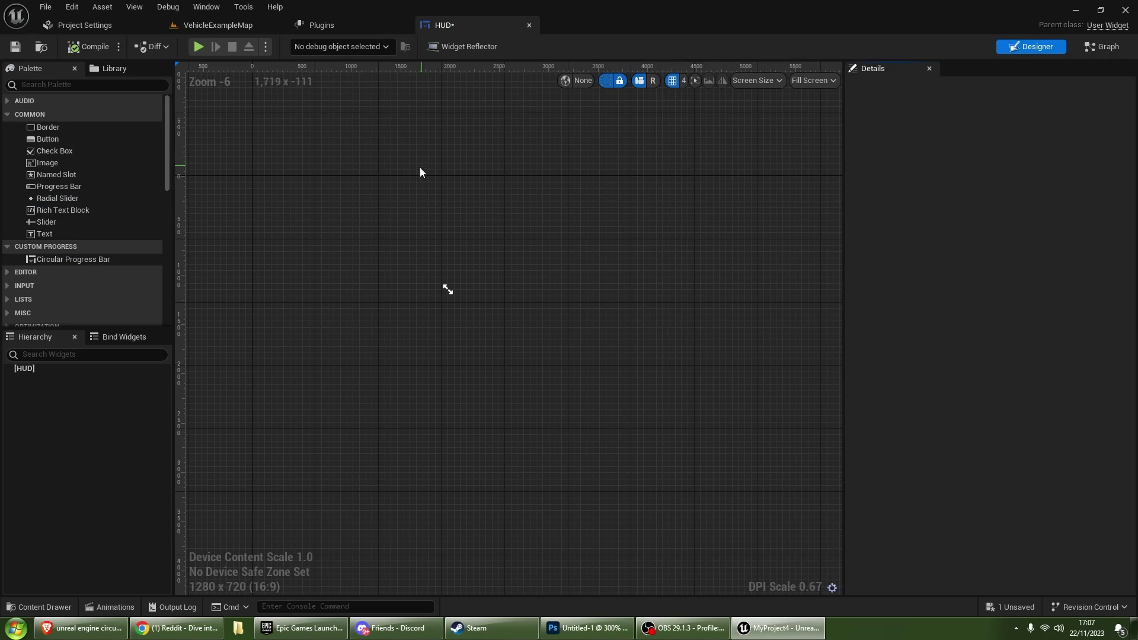
- Add a Canvas Panel to the HUD widget hierarchy
scroll(24, 253, down, 5)
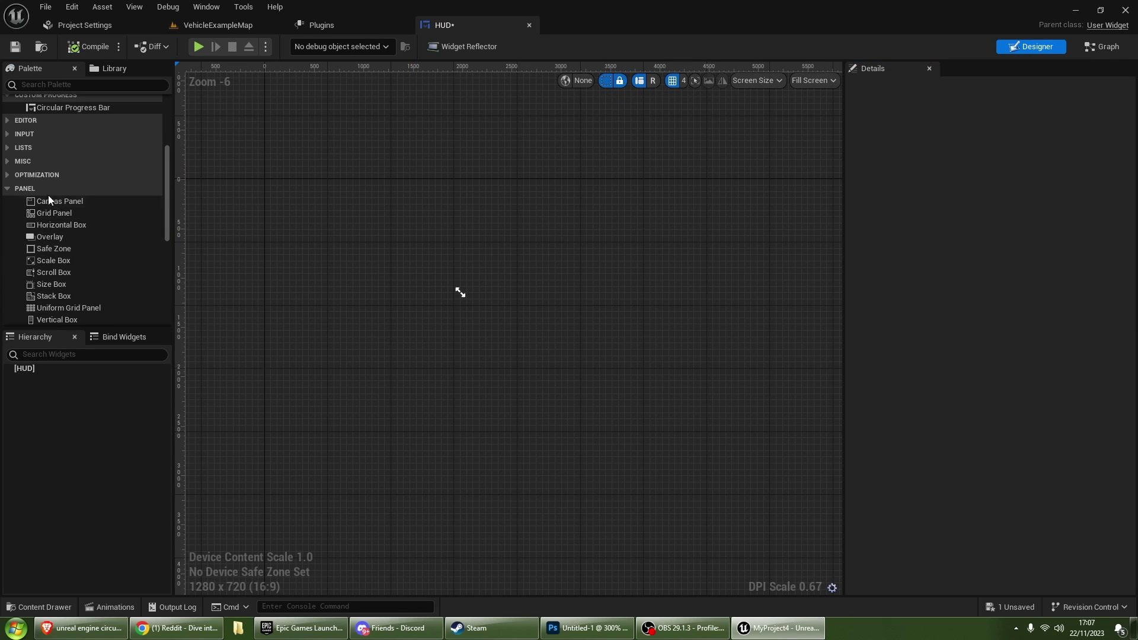
drag(48, 200, 72, 372)
click(48, 379)
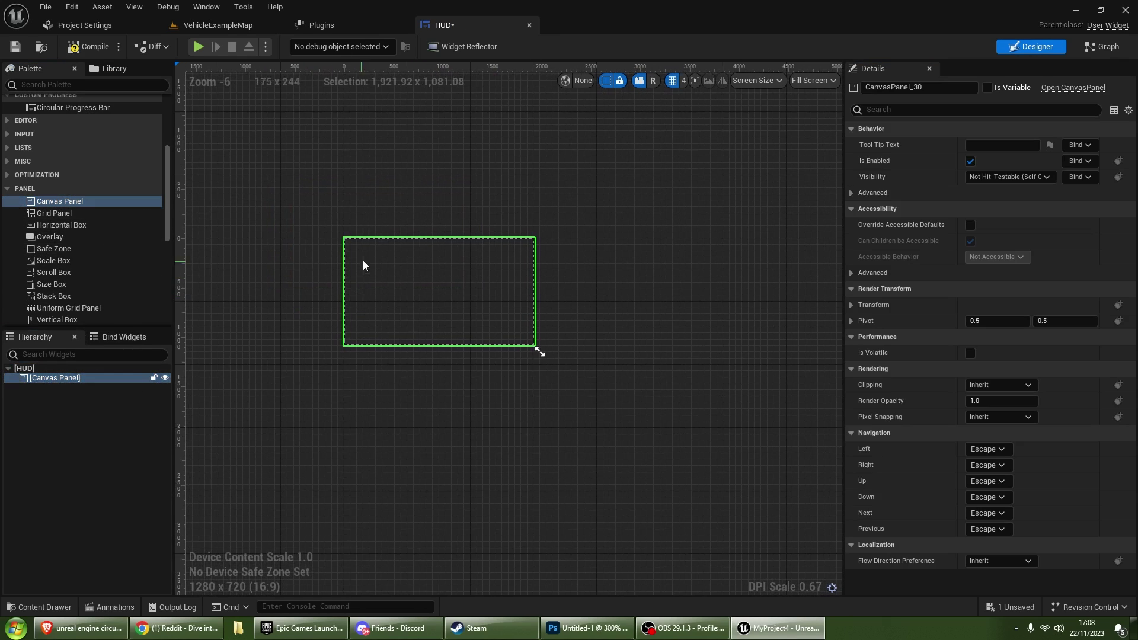
scroll(363, 261, up, 4)
scroll(58, 219, up, 5)
- Place a Circular Progress Bar on the canvas sized 150 by 150
drag(58, 221, 437, 268)
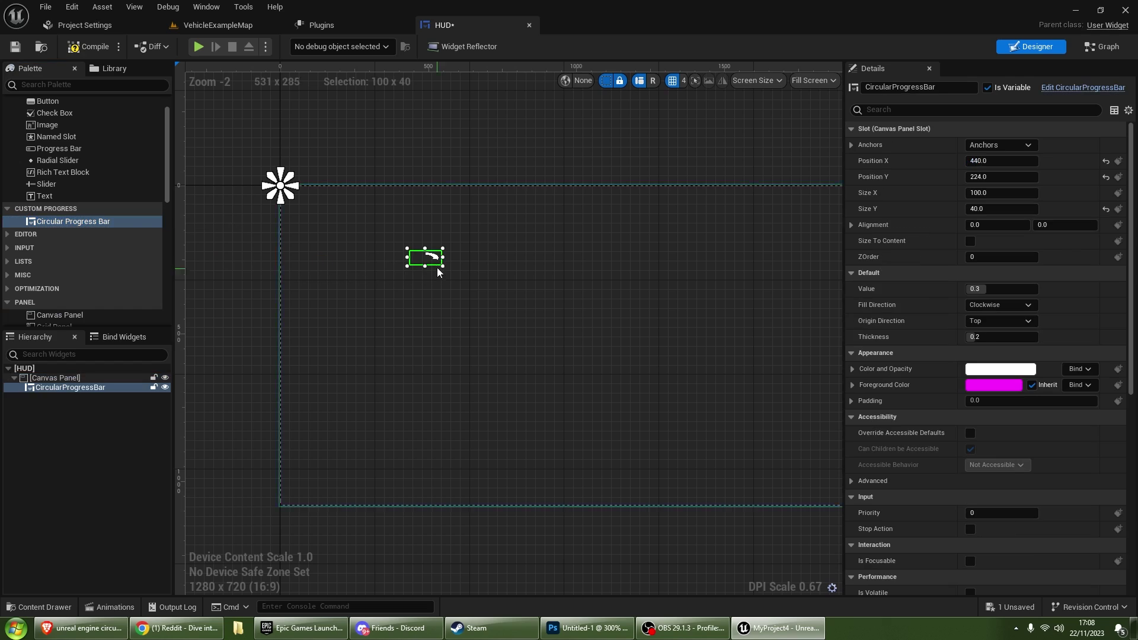
click(978, 193)
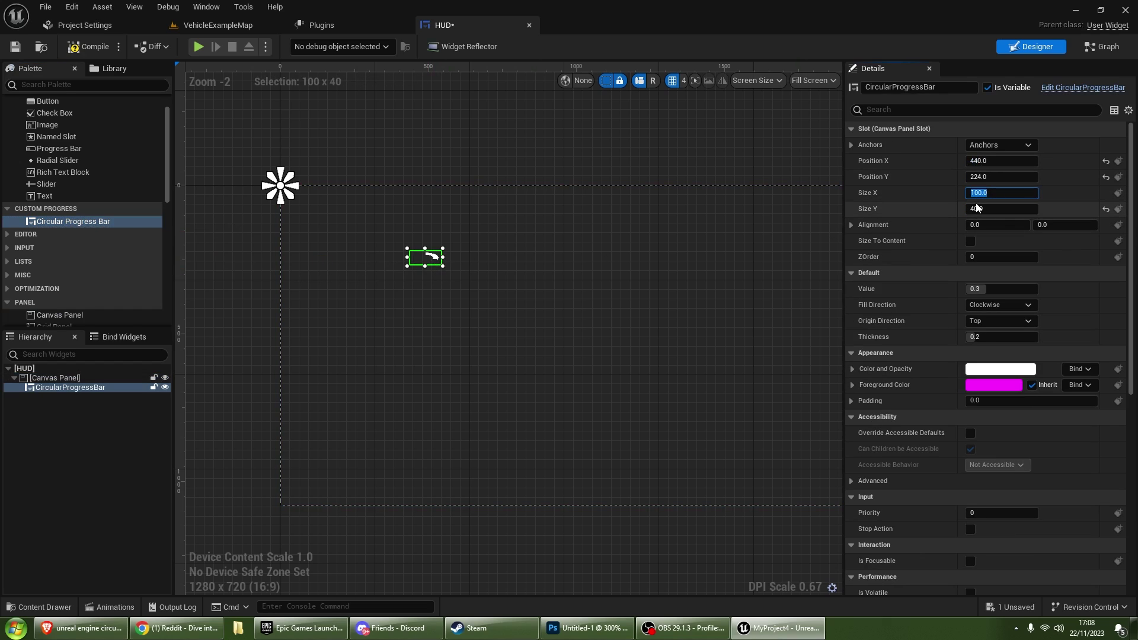
text(150)
key(Tab)
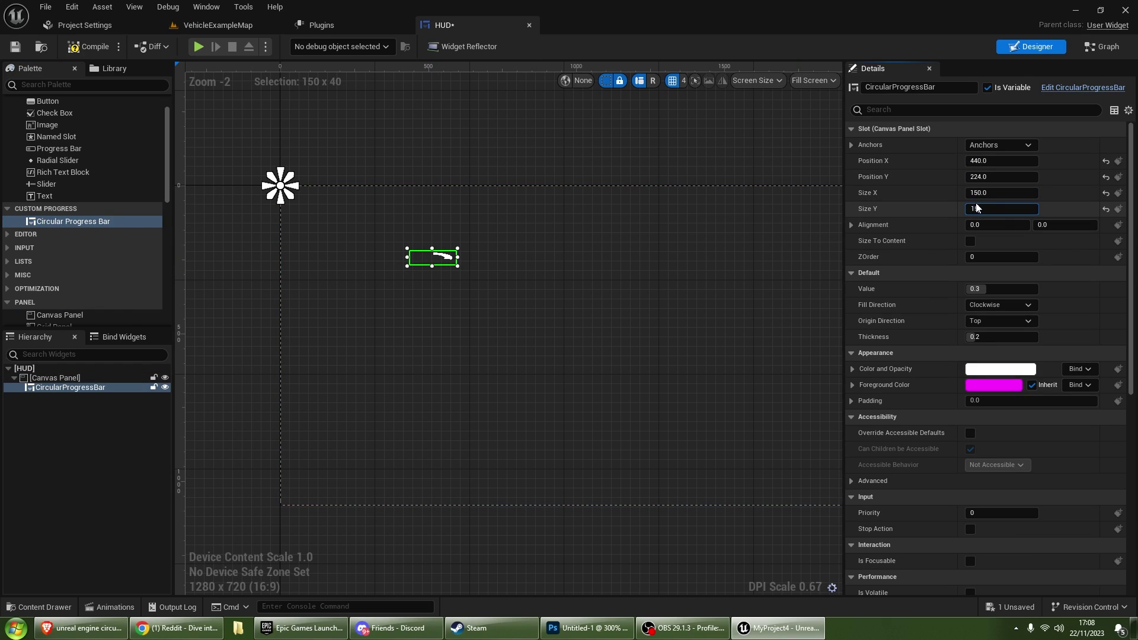
text(150)
key(Return)
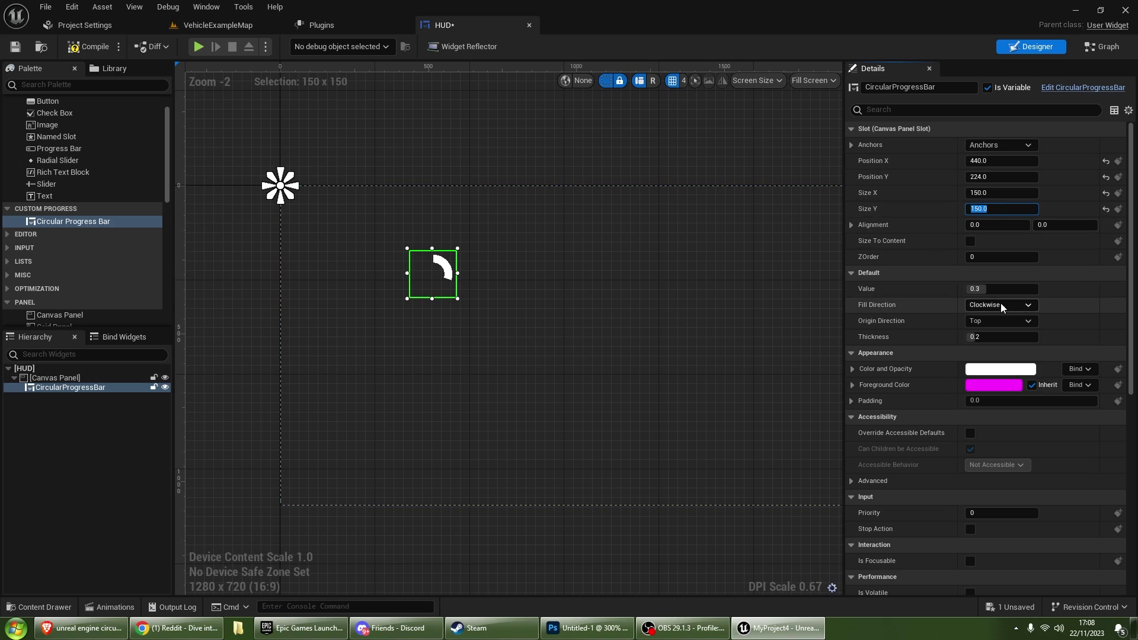
- Raise the bar's fill, fill counter clockwise from the Top, and thicken the ring to 0.1676
drag(983, 289, 1007, 289)
click(998, 307)
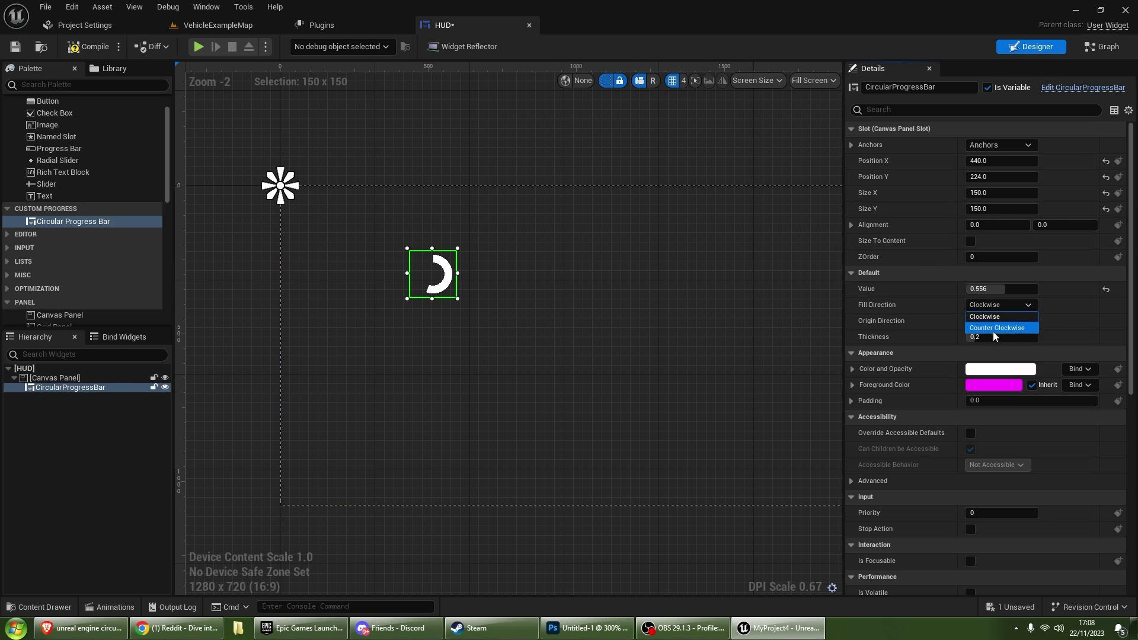
click(993, 330)
click(991, 320)
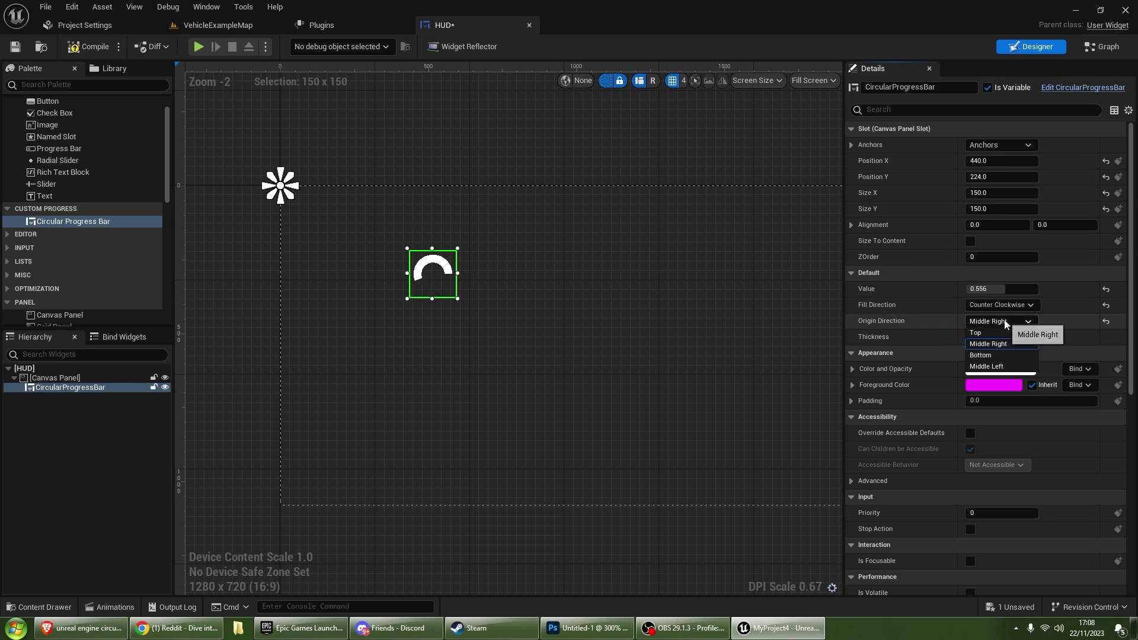
click(990, 365)
click(994, 321)
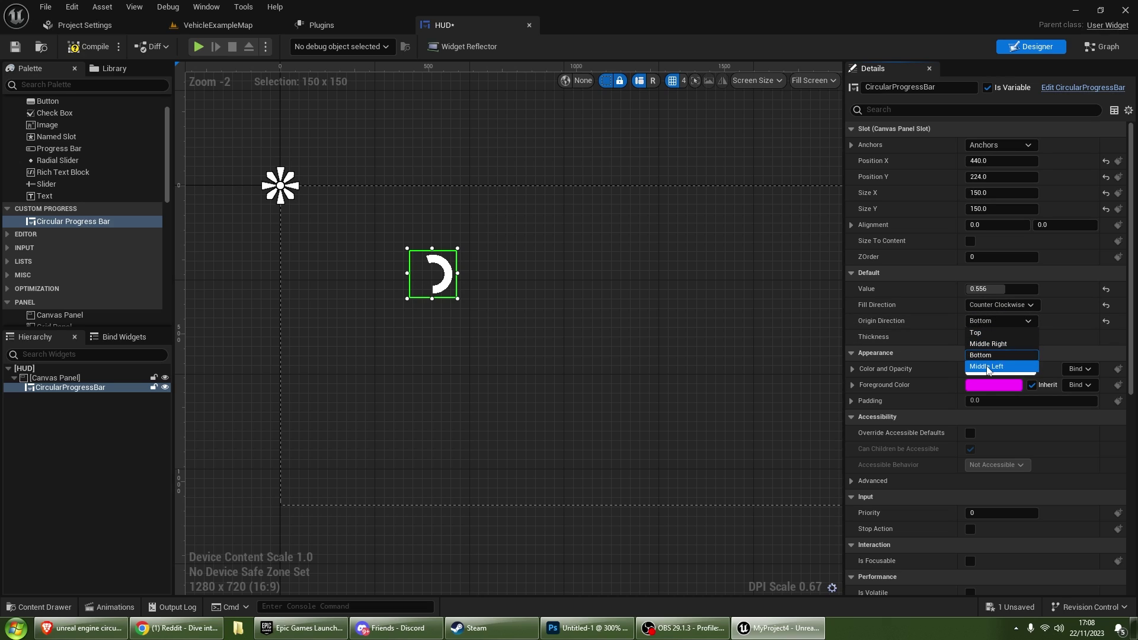
click(989, 345)
click(990, 333)
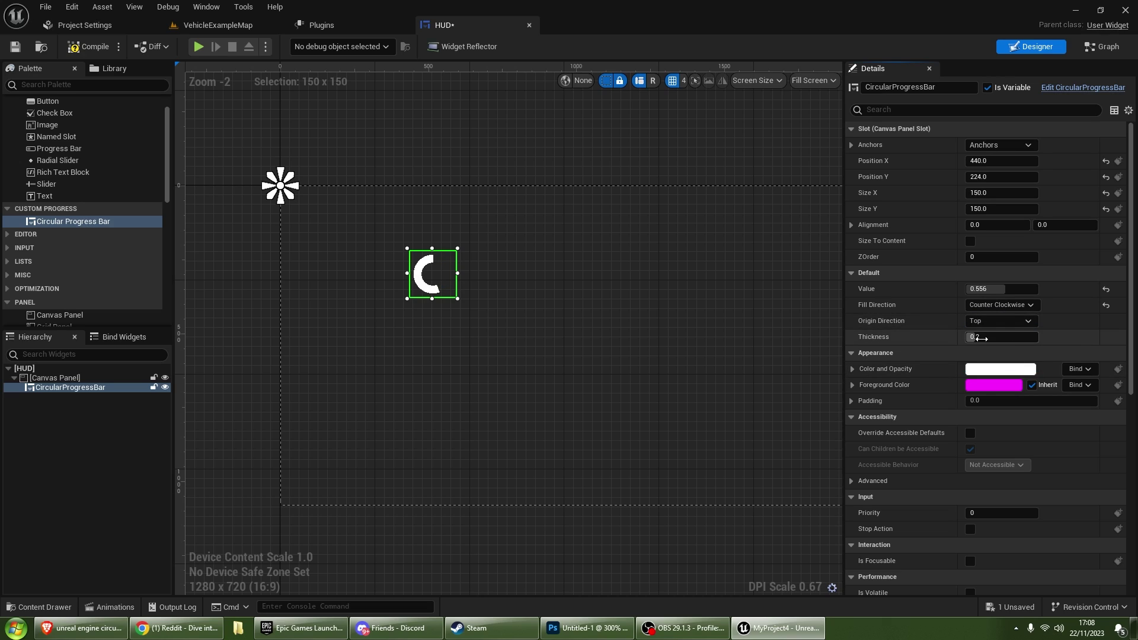
drag(990, 336, 981, 336)
- Move the circular bar to the lower-left and anchor it bottom-left
click(389, 278)
scroll(388, 278, up, 1)
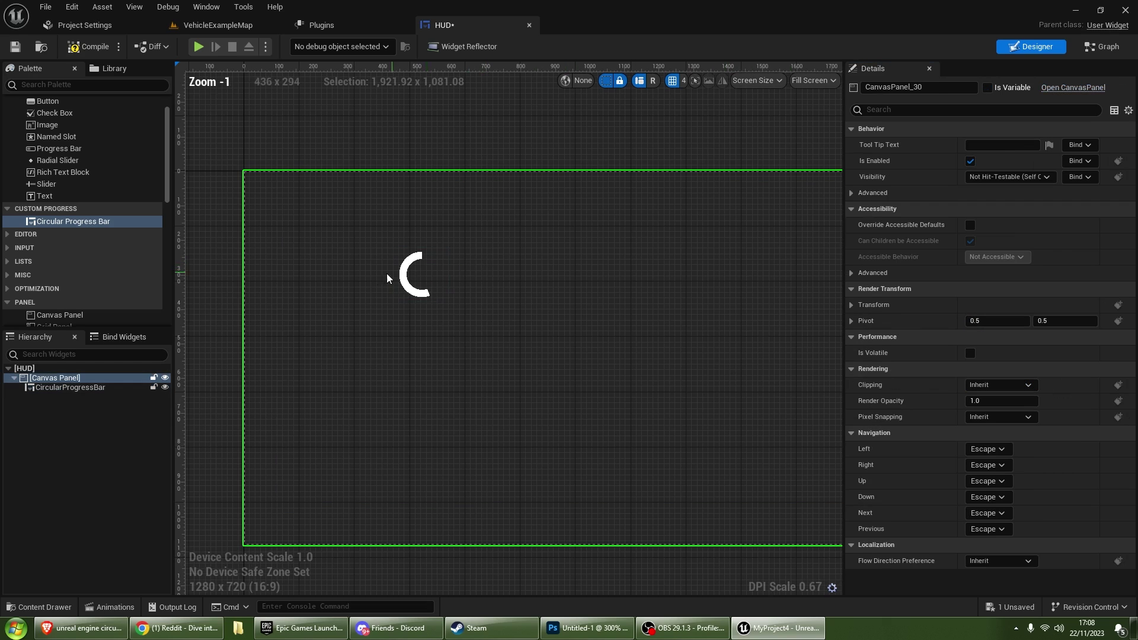
drag(403, 283, 294, 482)
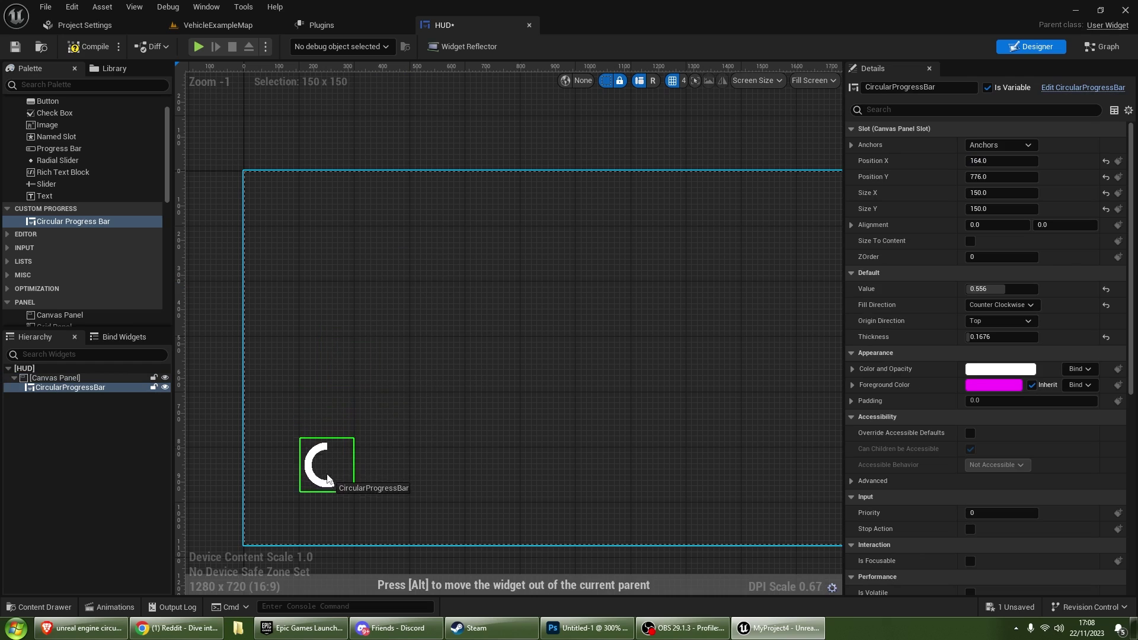
click(999, 144)
click(989, 244)
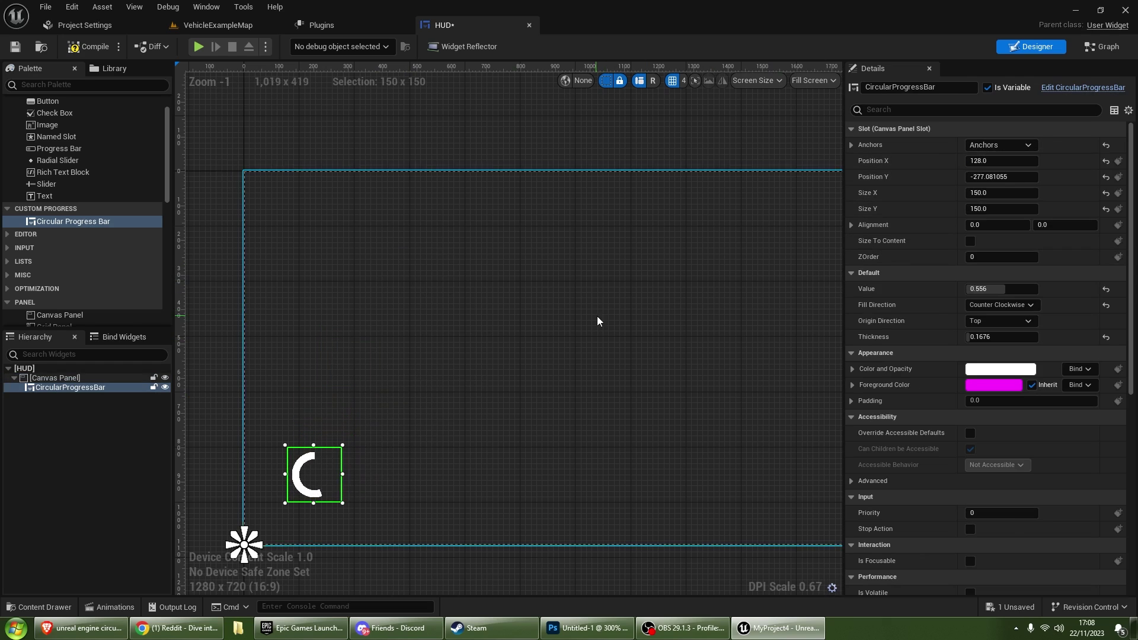
click(521, 272)
scroll(521, 271, down, 2)
- Find the game mode's pawn class and open the SportsCar_Pawn Blueprint
click(218, 25)
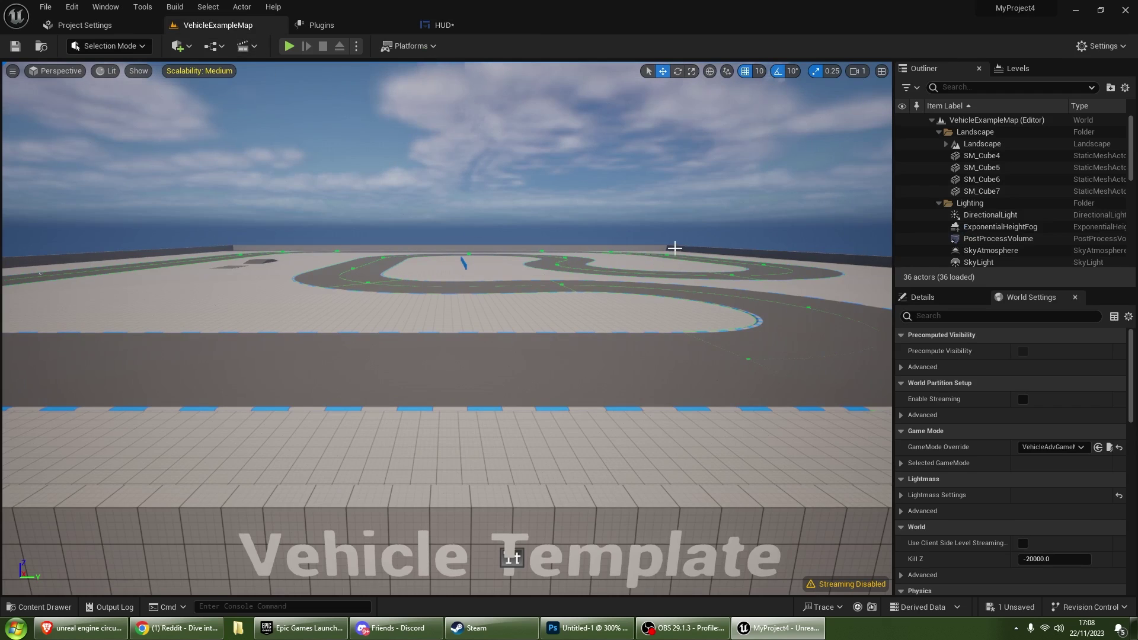
click(901, 463)
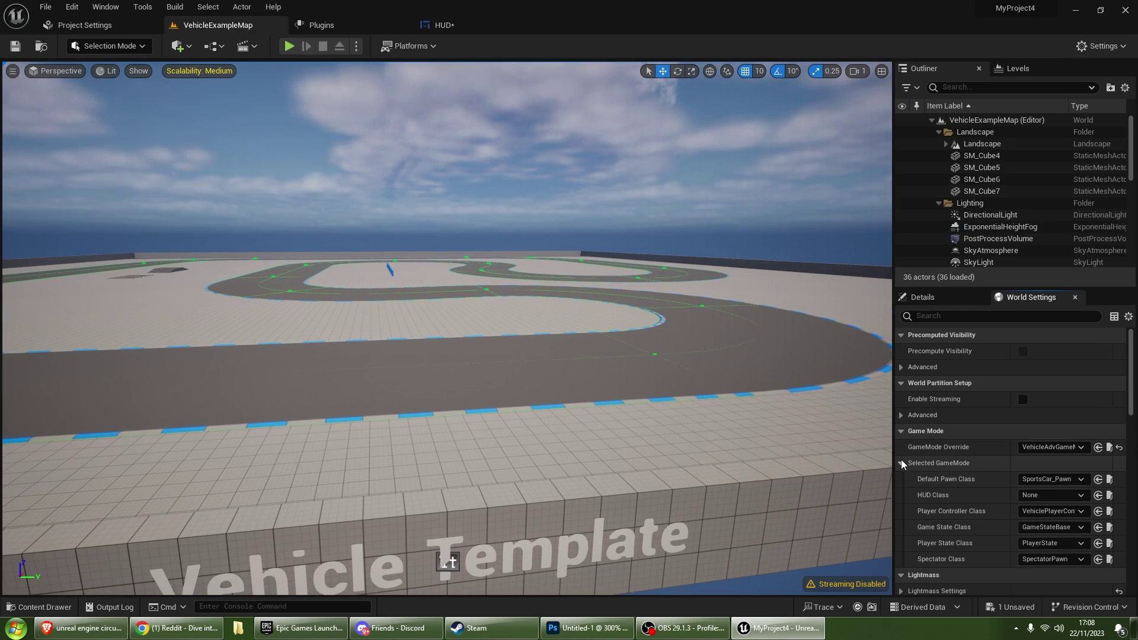
key(ctrl+space)
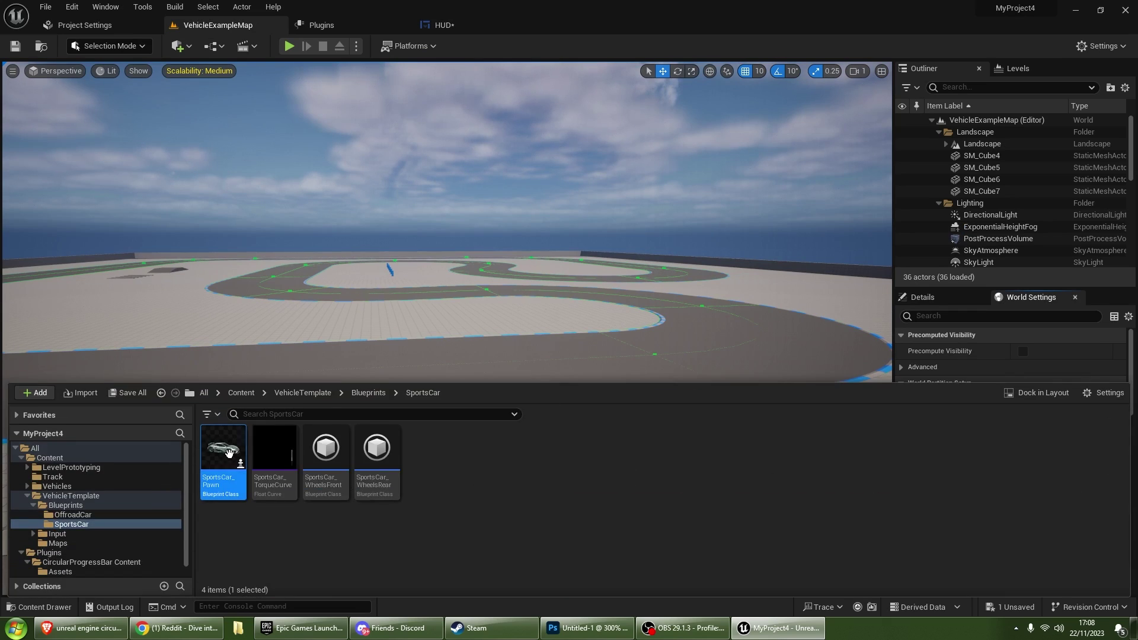
double_click(223, 453)
- Search 'key 1' and add a Keyboard 1 pressed event node to the Event Graph
scroll(426, 242, down, 3)
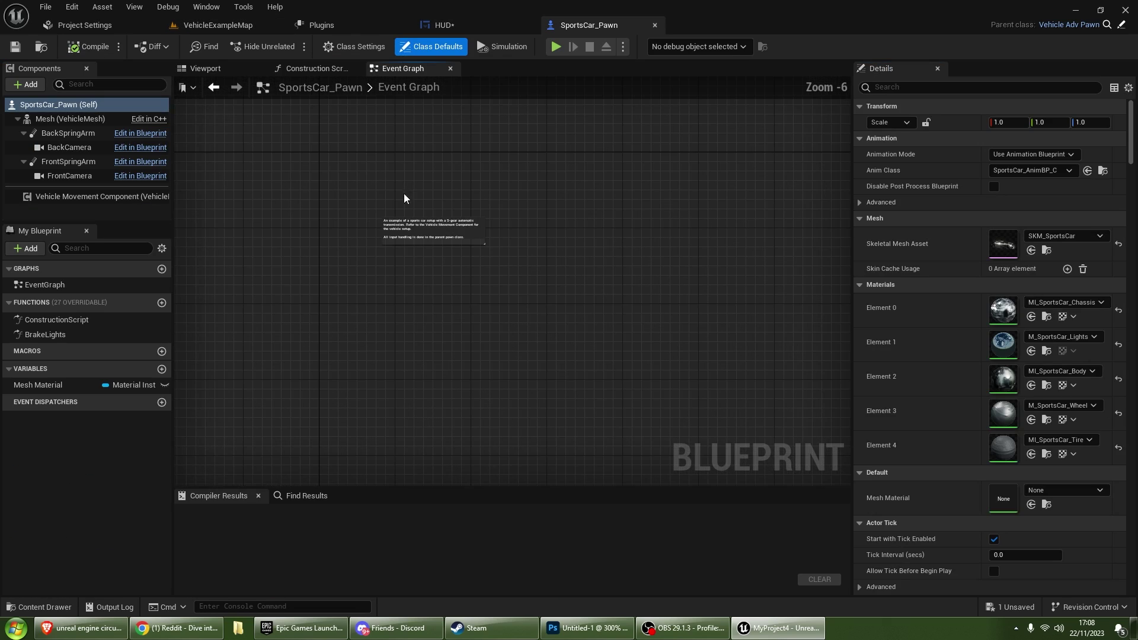
scroll(395, 262, up, 2)
right_click(421, 336)
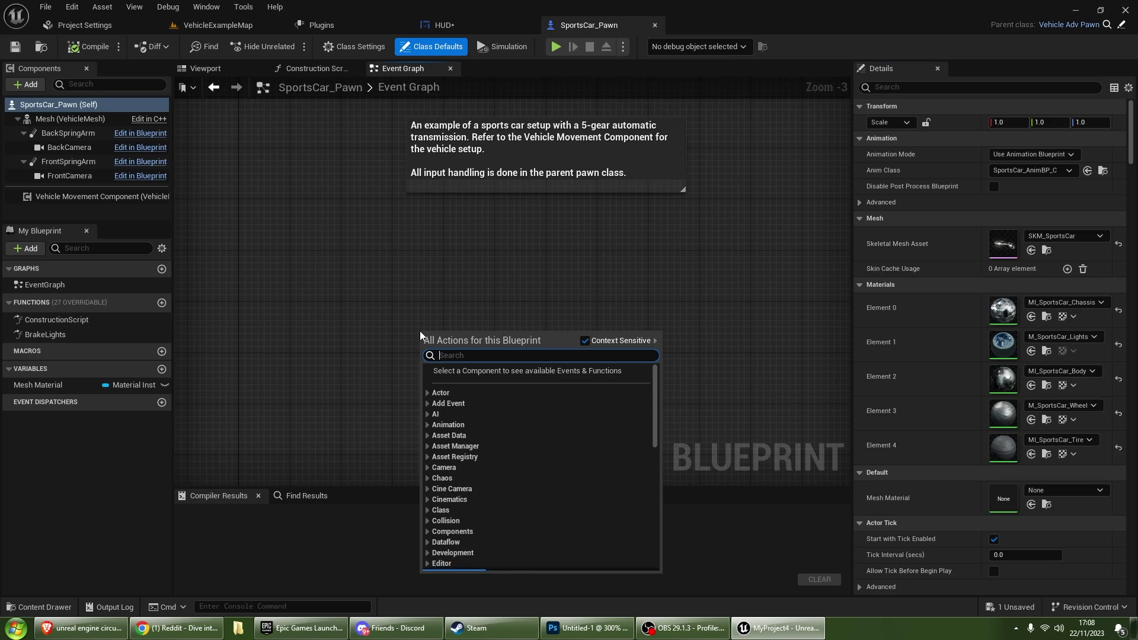
text(key 1)
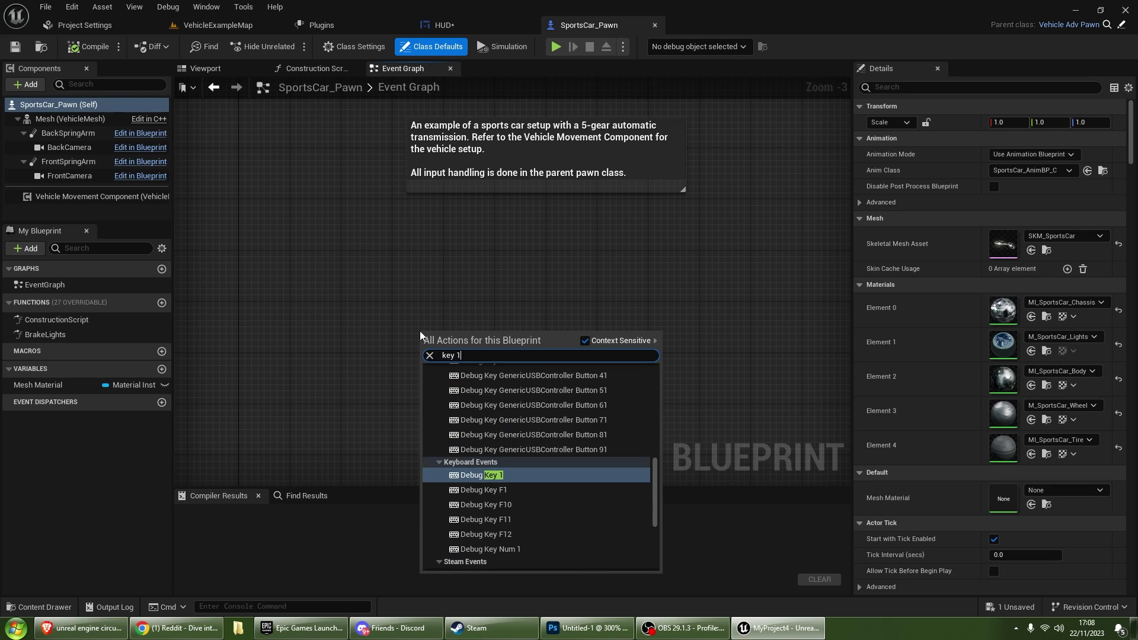
scroll(507, 428, down, 3)
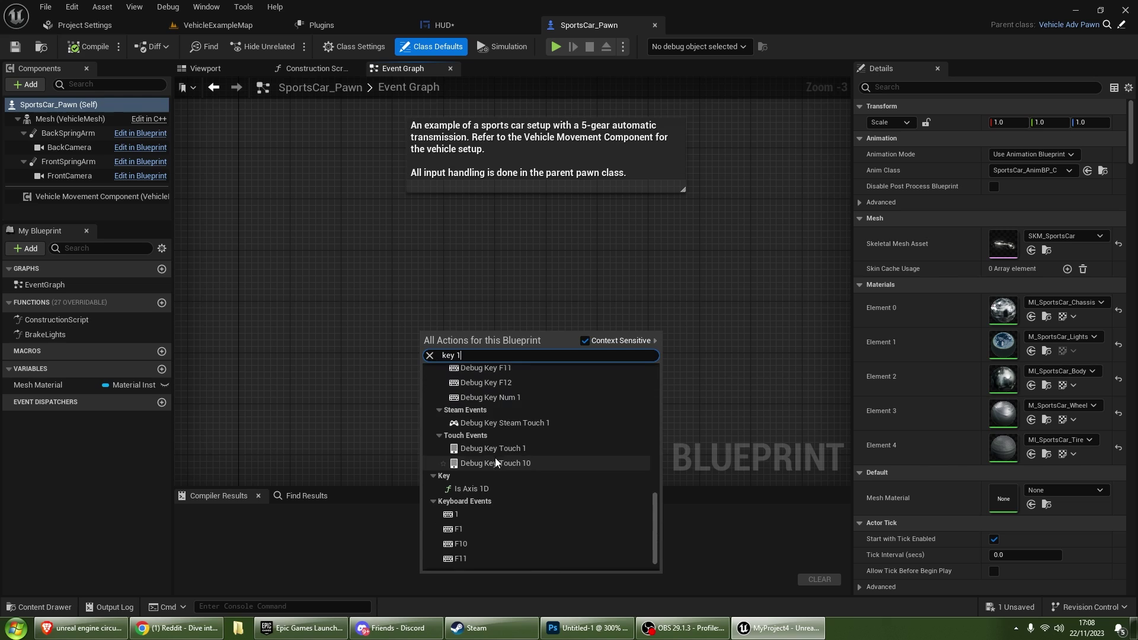
scroll(498, 483, down, 2)
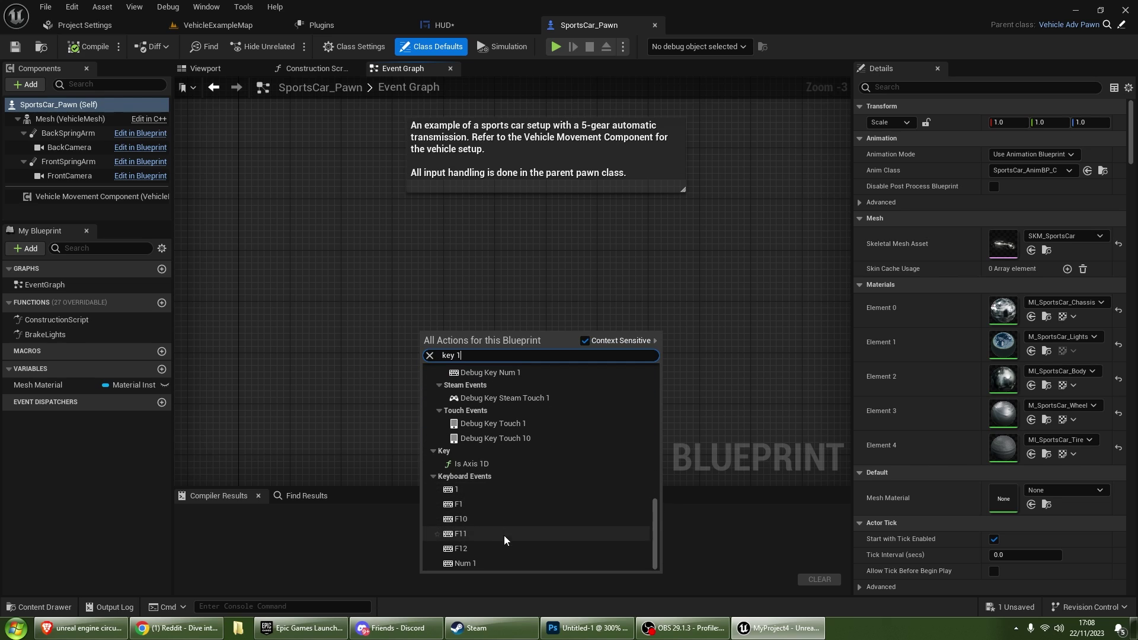
click(482, 493)
scroll(443, 333, up, 3)
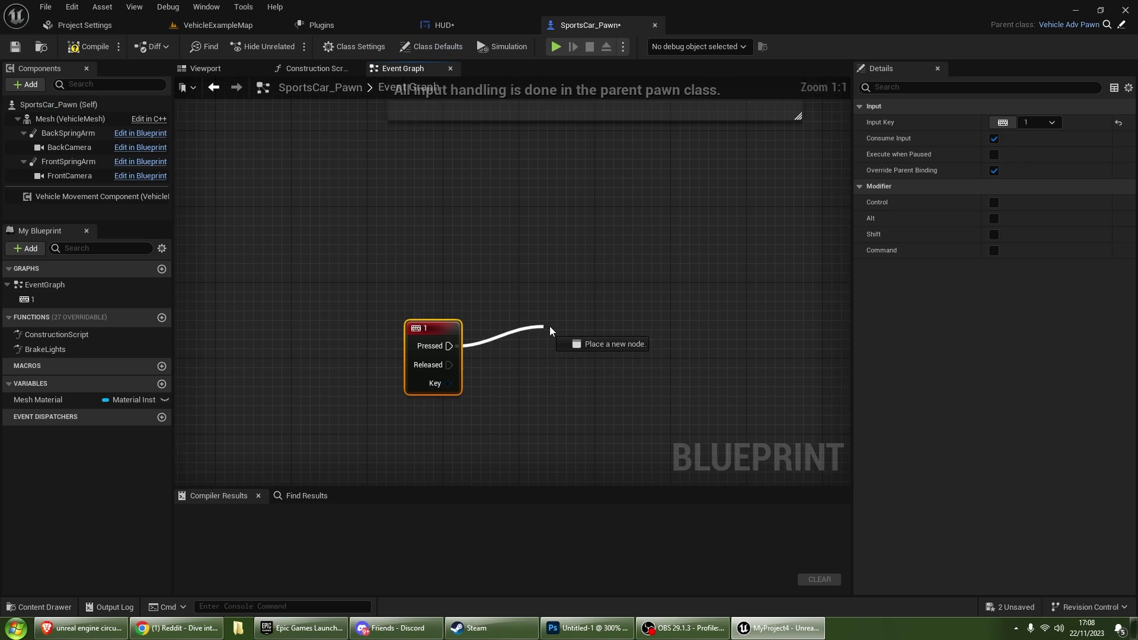
drag(549, 325, 538, 307)
right_drag(537, 311, 503, 296)
- Add a new variable named Health with type Integer
click(162, 384)
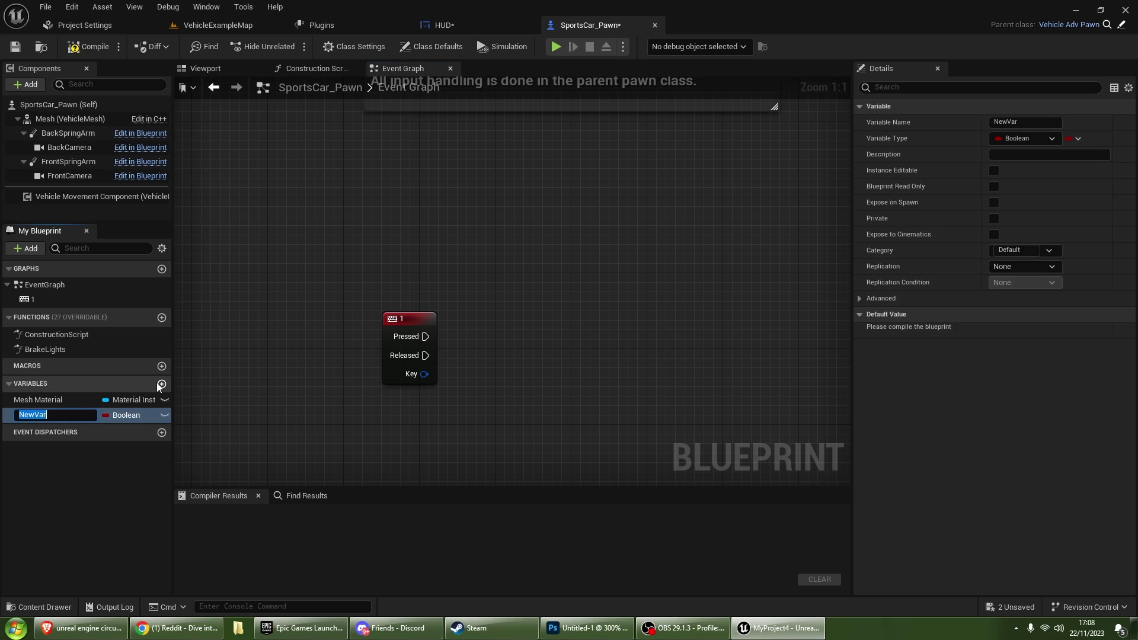
double_click(48, 418)
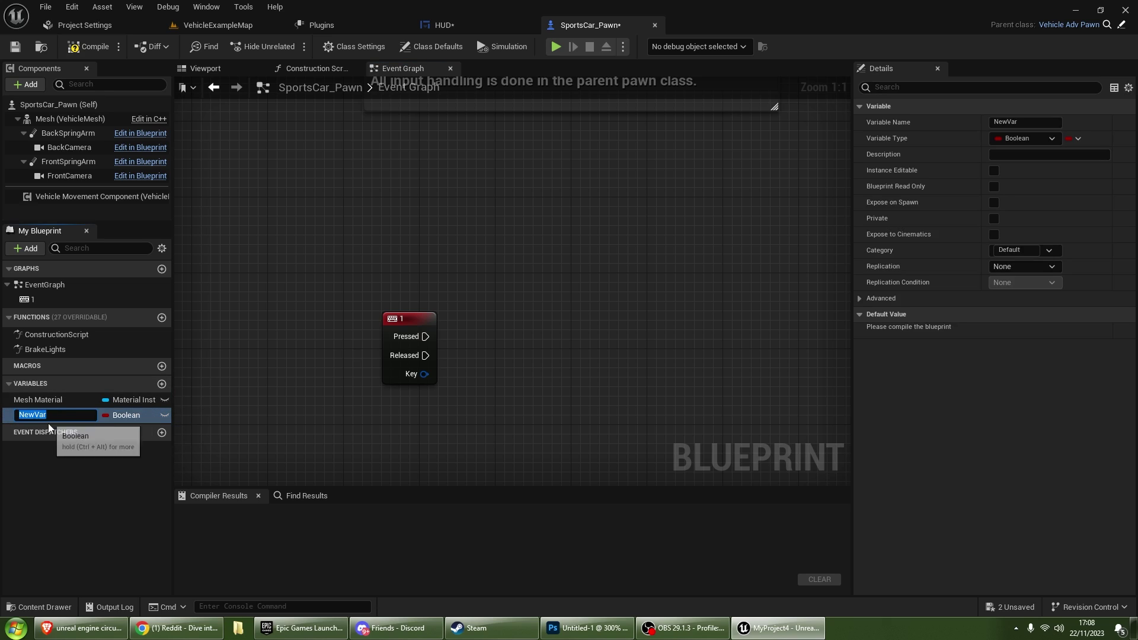
text(Health)
key(Return)
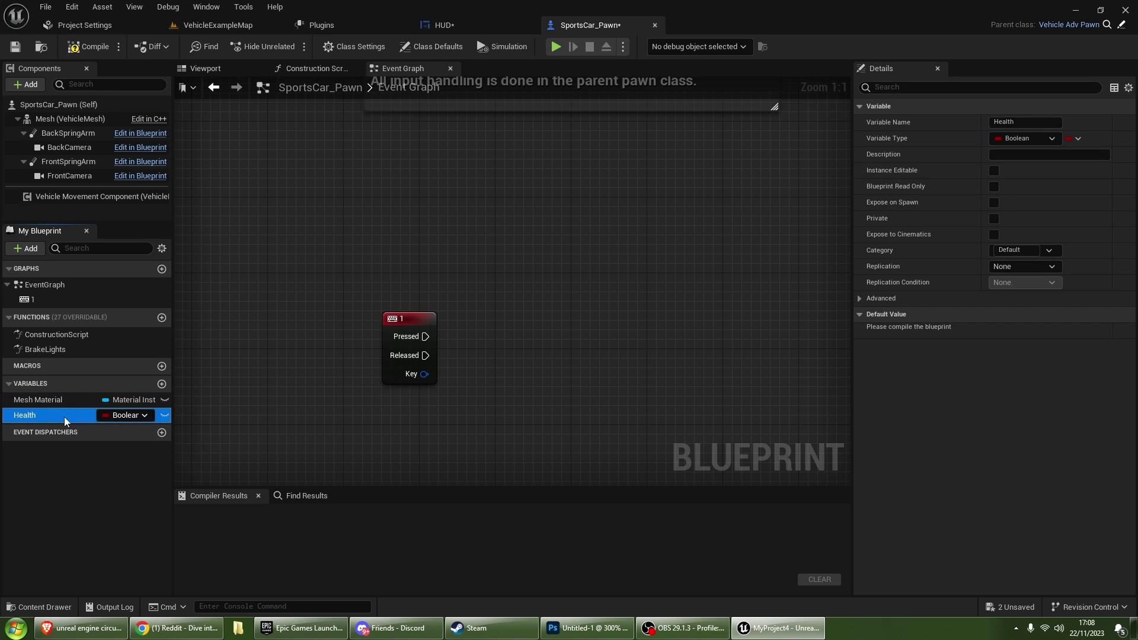
click(126, 414)
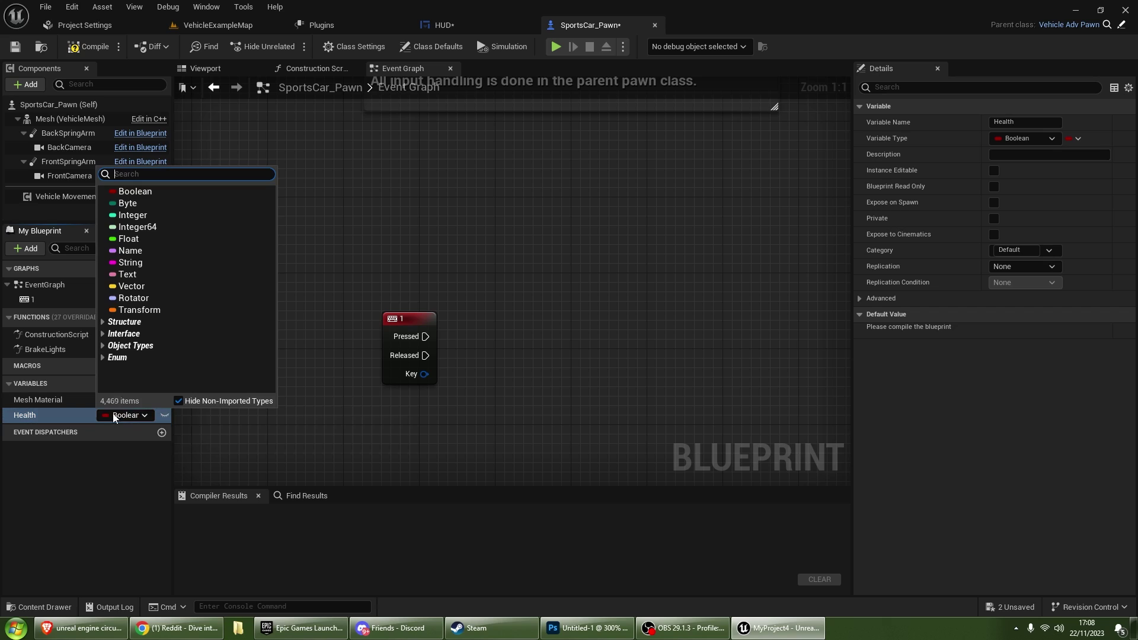
click(141, 218)
- Add a second Integer variable named HealthMax
click(162, 384)
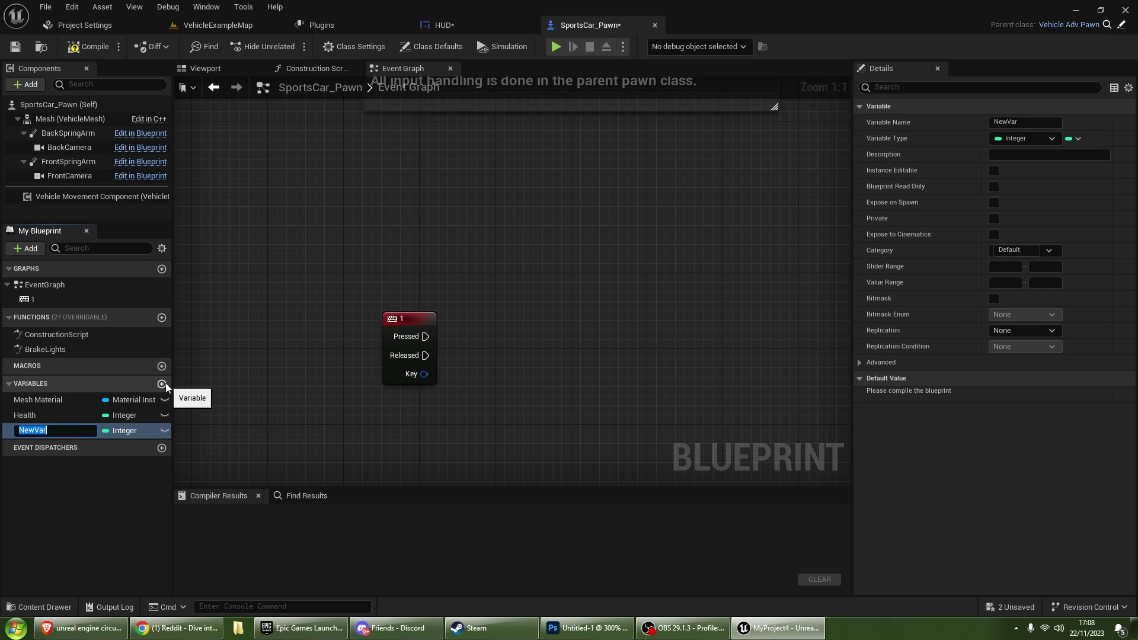
text(HealthMax)
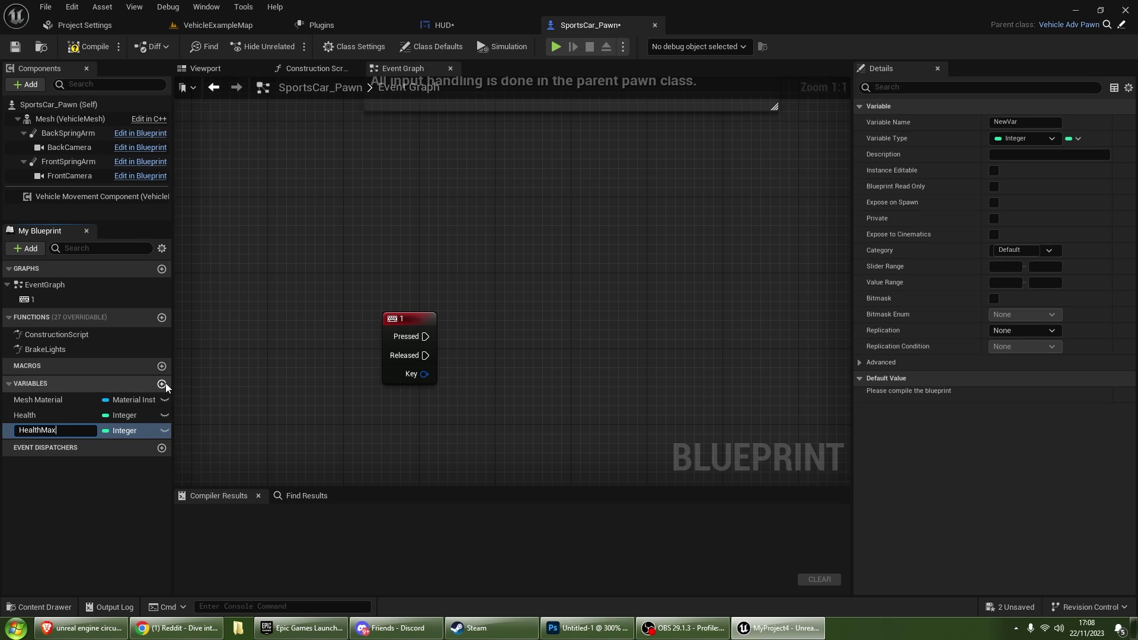
key(Return)
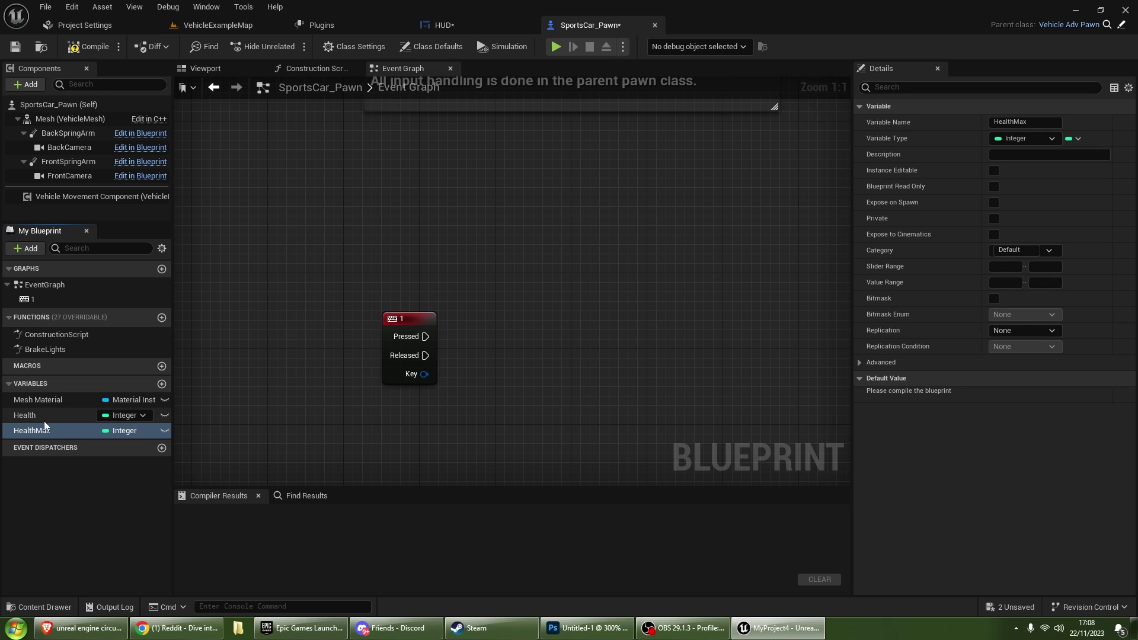
click(44, 418)
right_drag(298, 359, 231, 329)
- Add an Event BeginPlay node wired into a Create Widget node
right_drag(280, 256, 285, 349)
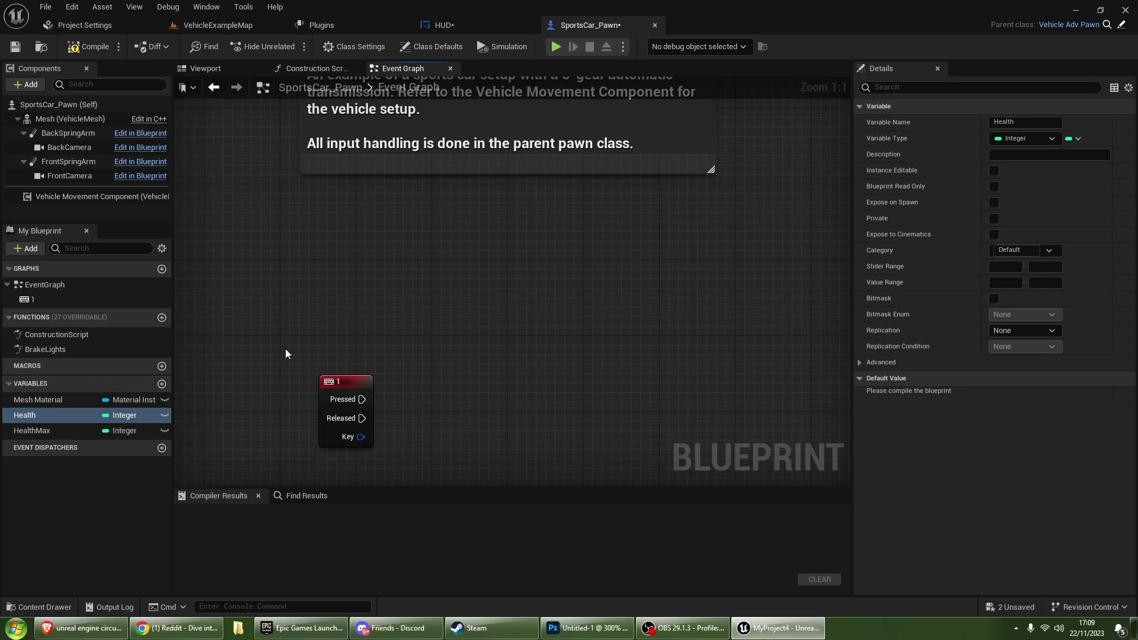
right_click(350, 276)
text(evene)
key(BackSpace)
text(t)
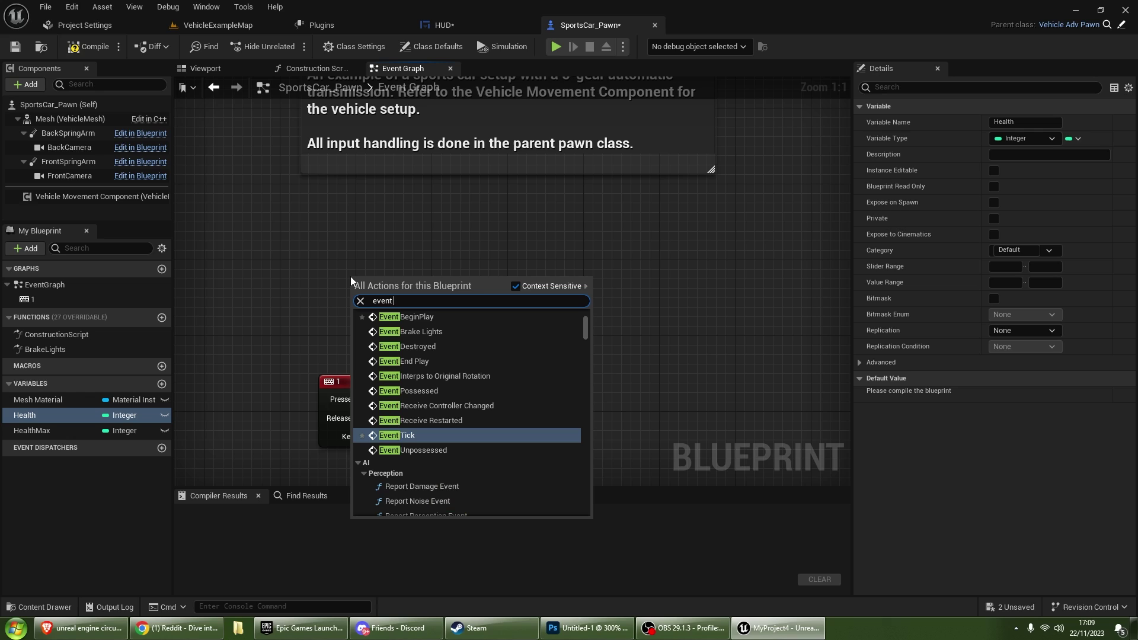
click(465, 316)
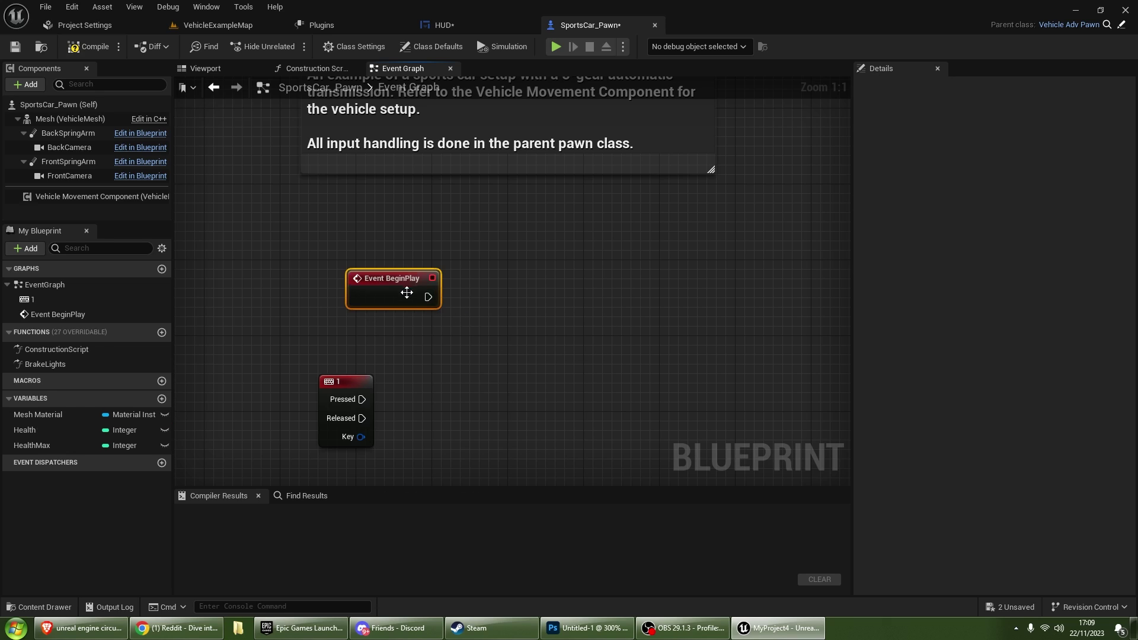
mouse_move(395, 288)
mouse_down()
mouse_move(368, 268)
mouse_move(438, 277)
mouse_up()
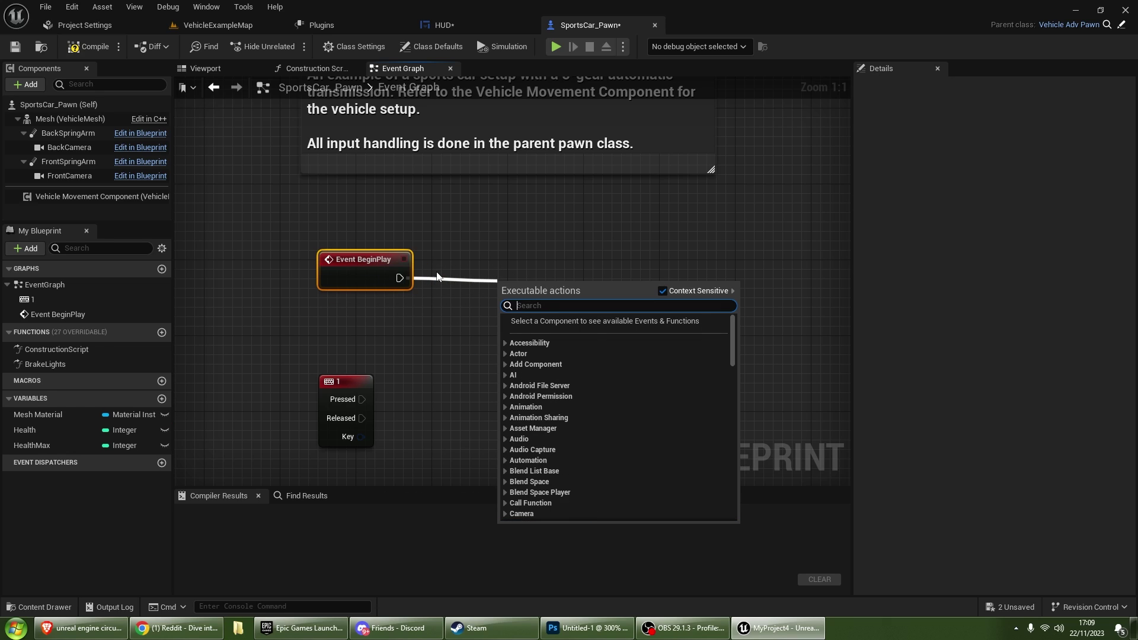
text(create widget)
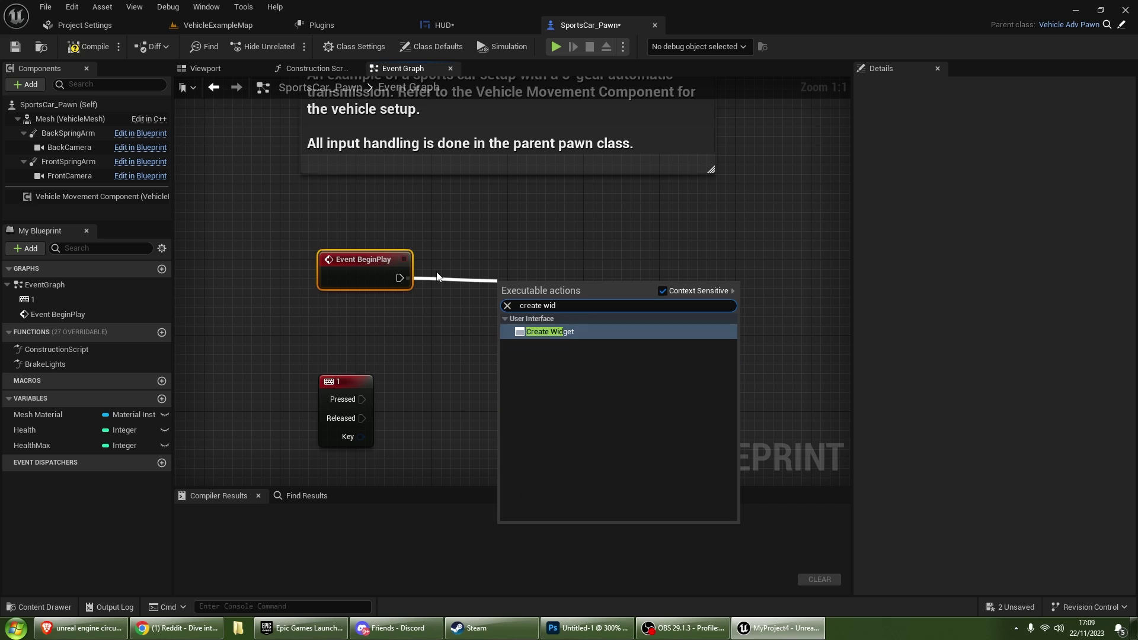
key(Return)
- Set the widget class to HUD and promote its return value to variable AsHUD
click(537, 335)
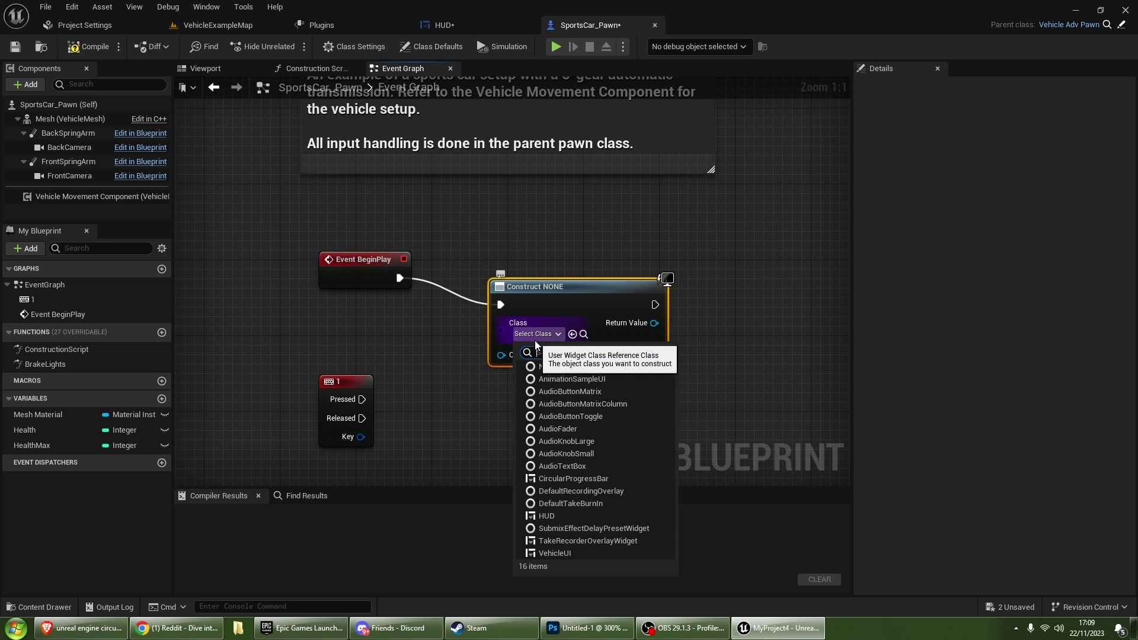
text(hud)
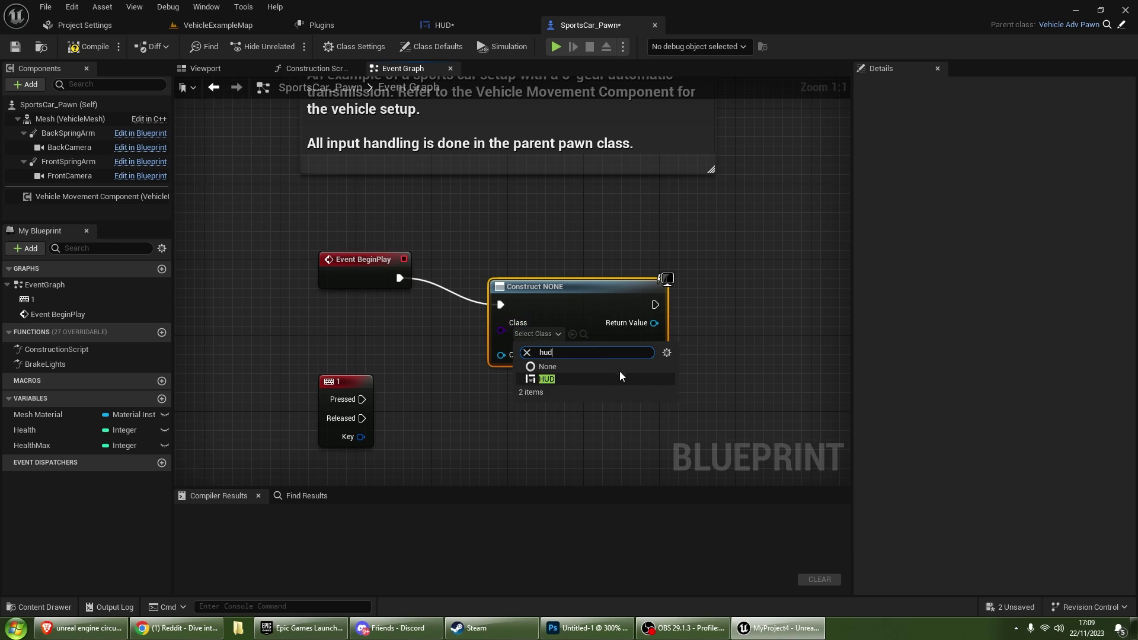
click(620, 371)
drag(647, 323, 715, 326)
click(748, 375)
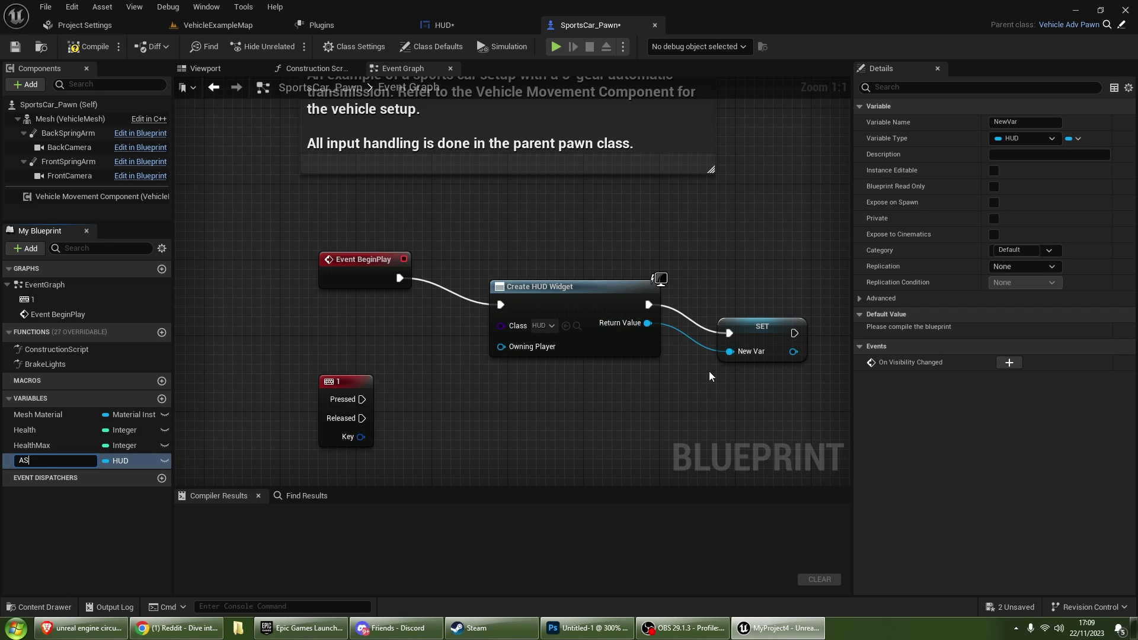
text(UD)
key(Return)
- Add an Add to Viewport node after SET, fed by the As HUD value
right_drag(709, 368, 399, 334)
drag(476, 331, 475, 302)
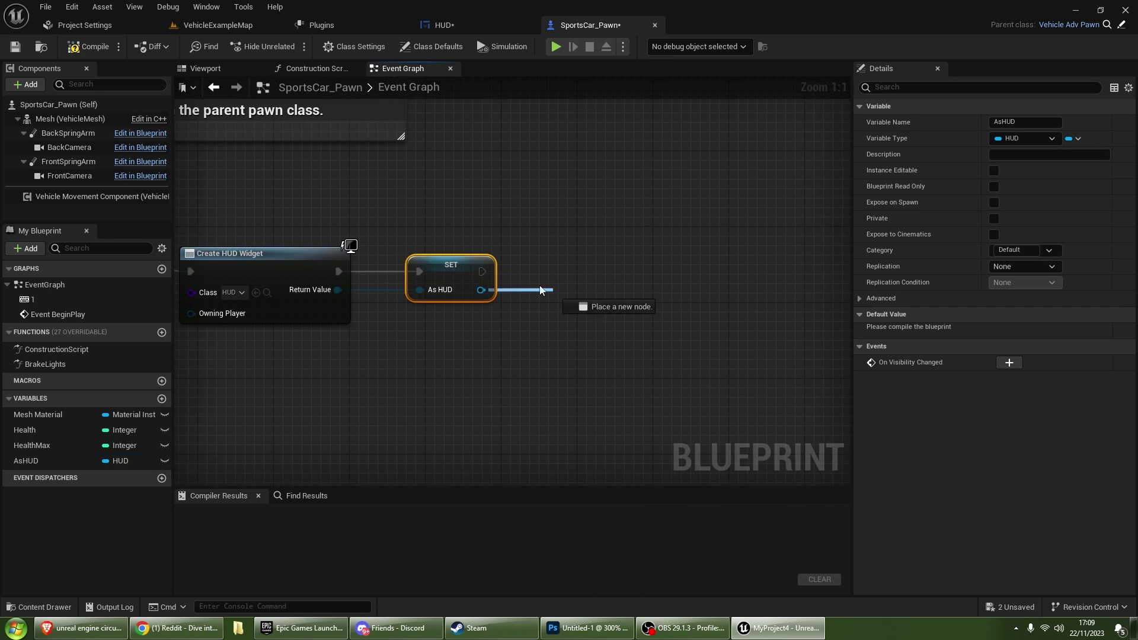
drag(540, 288, 528, 286)
text(add to vi)
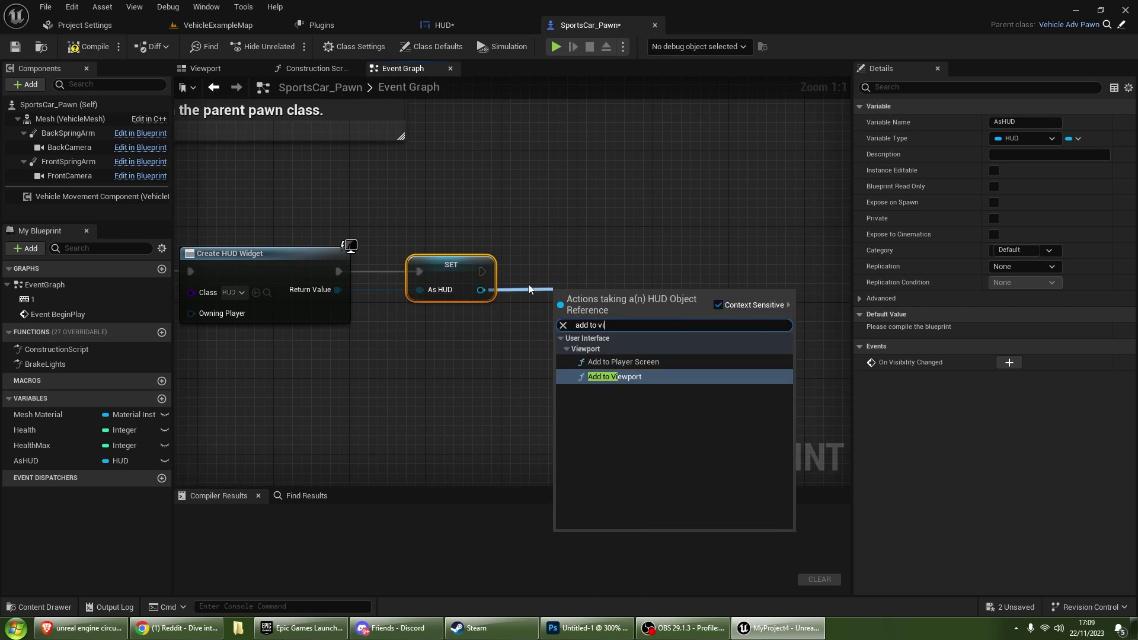
key(Return)
drag(566, 291, 605, 269)
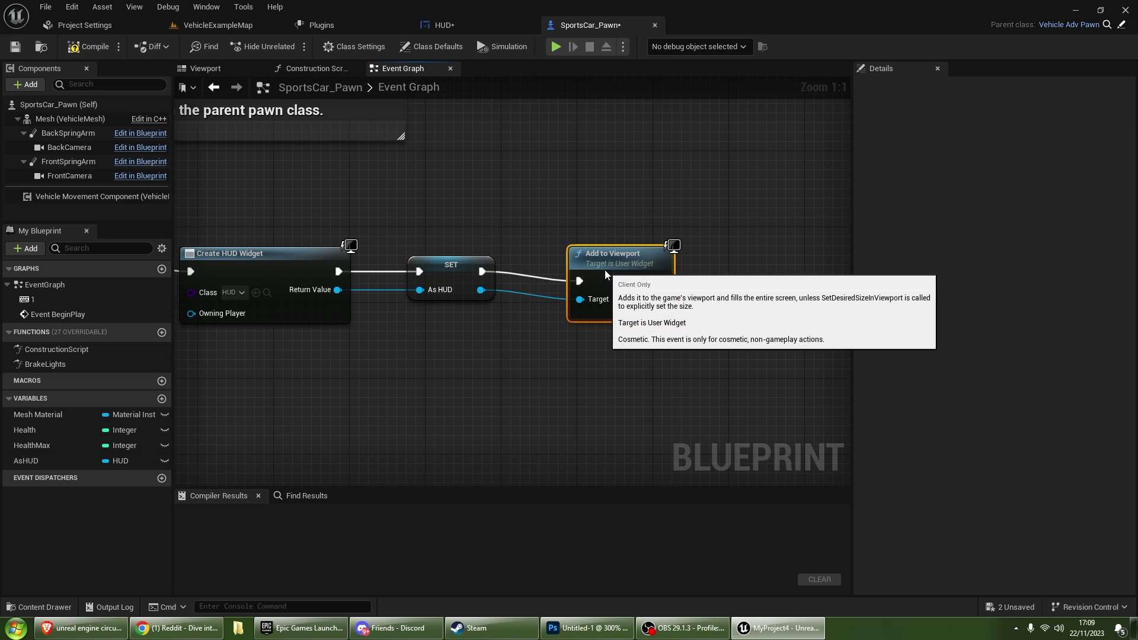
click(645, 374)
mouse_move(646, 375)
right_down()
mouse_move(490, 268)
mouse_move(420, 257)
right_up()
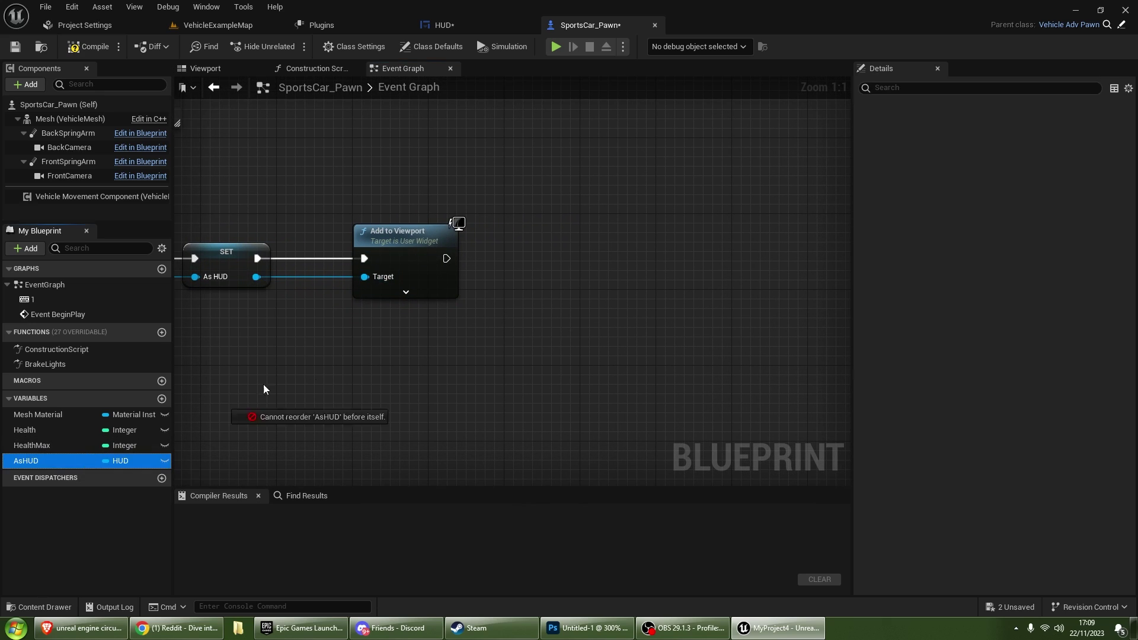
- Place an AsHUD getter node in the event graph
mouse_move(33, 458)
mouse_down()
mouse_move(463, 366)
mouse_move(534, 313)
mouse_up()
click(464, 365)
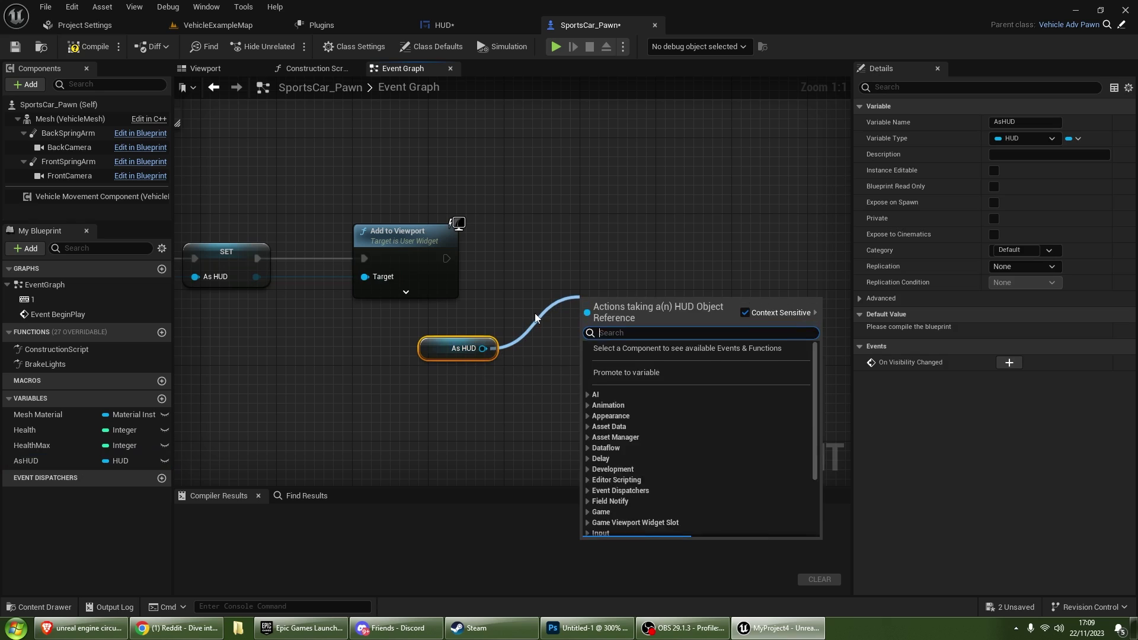
text(set)
key(BackSpace)
key(BackSpace)
key(BackSpace)
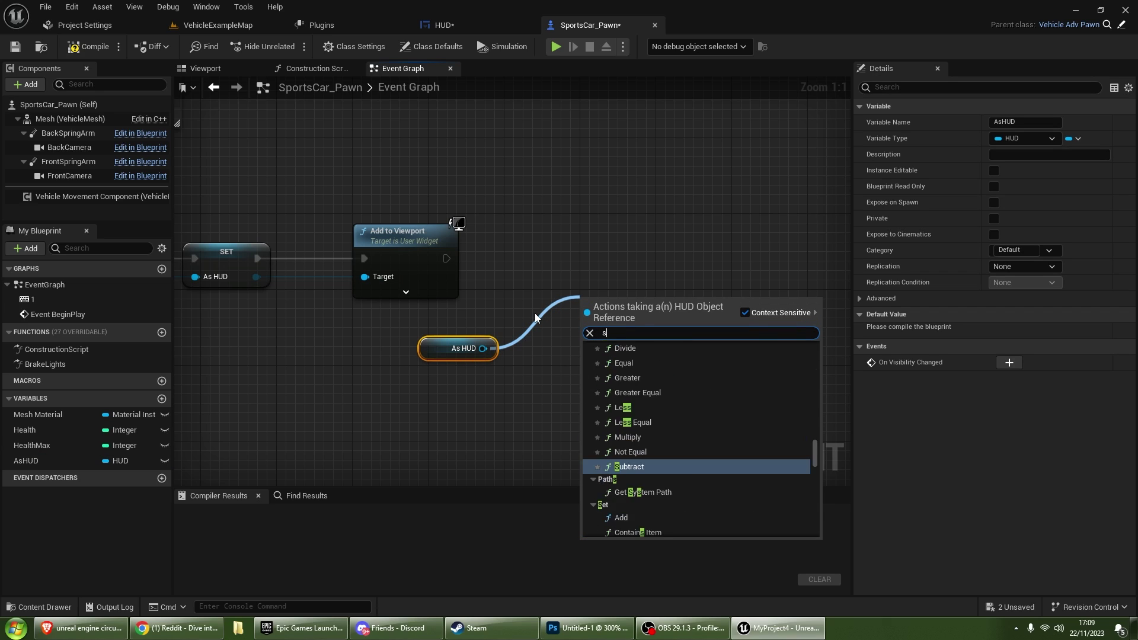
text(fill)
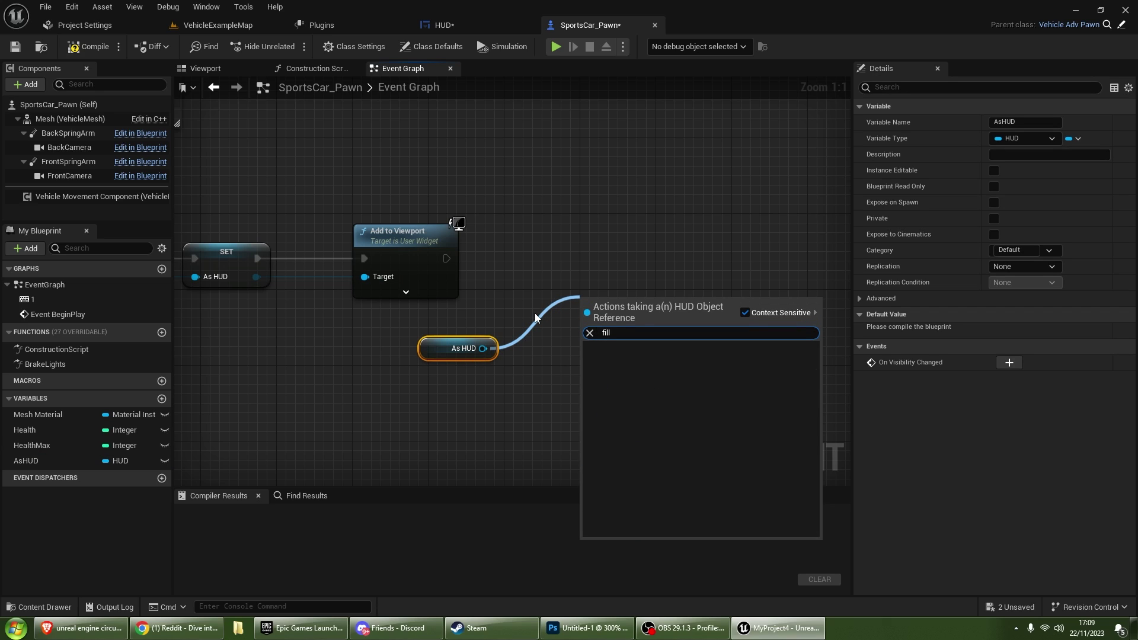
key(BackSpace)
key(BackSpace)
key(BackSpace)
text(get)
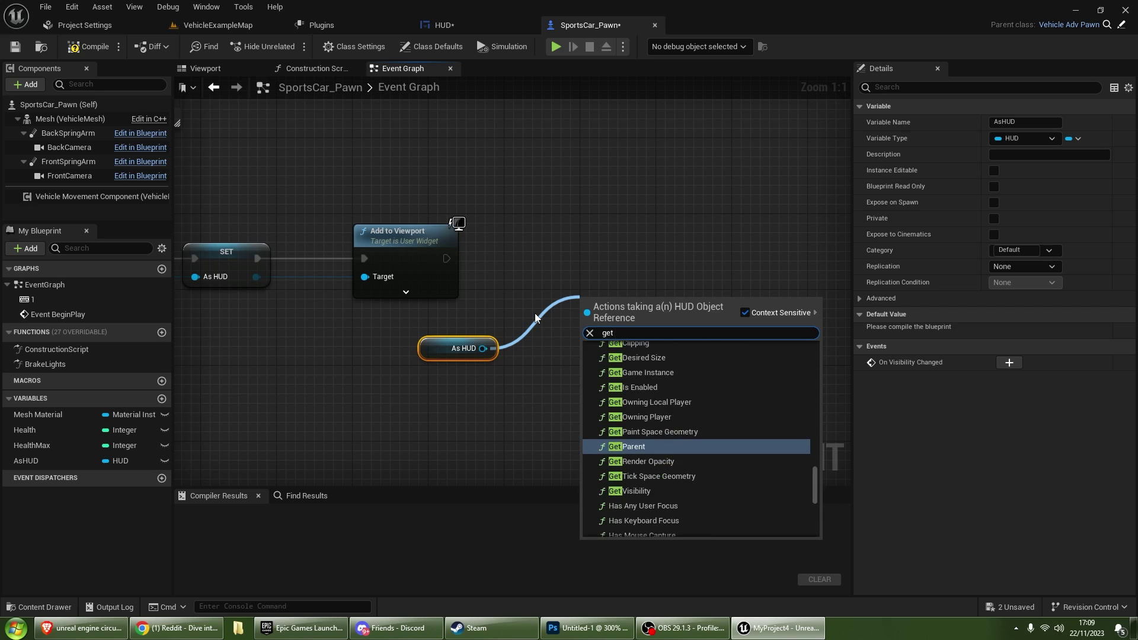
text( he)
click(439, 48)
- In the HUD widget, rename the circular progress bar to Health
click(444, 24)
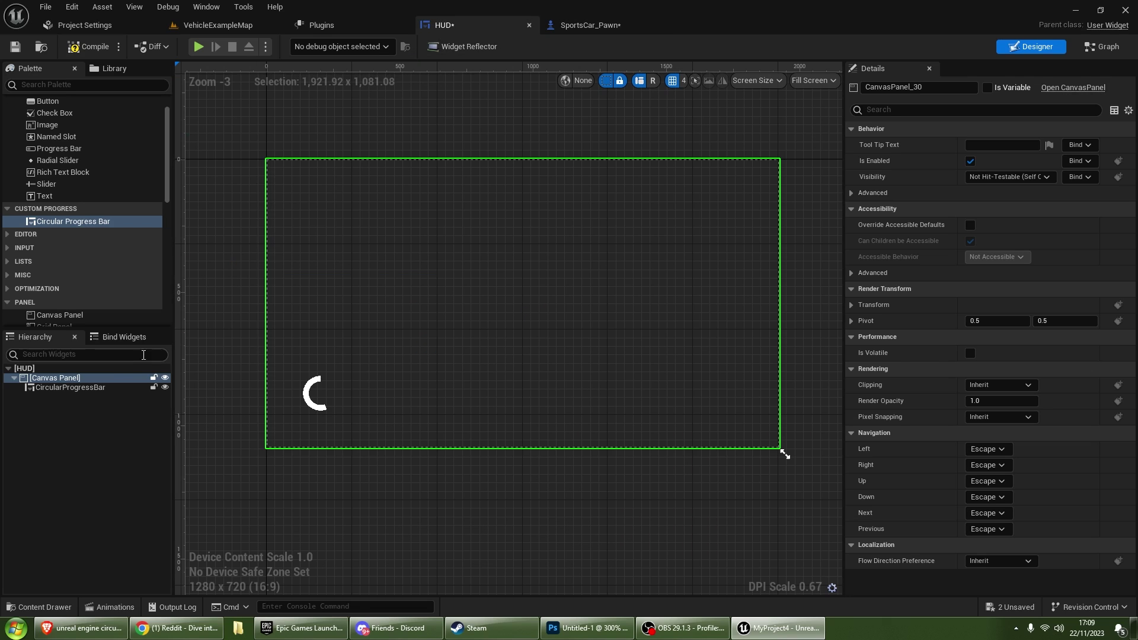
double_click(72, 388)
text(Heal)
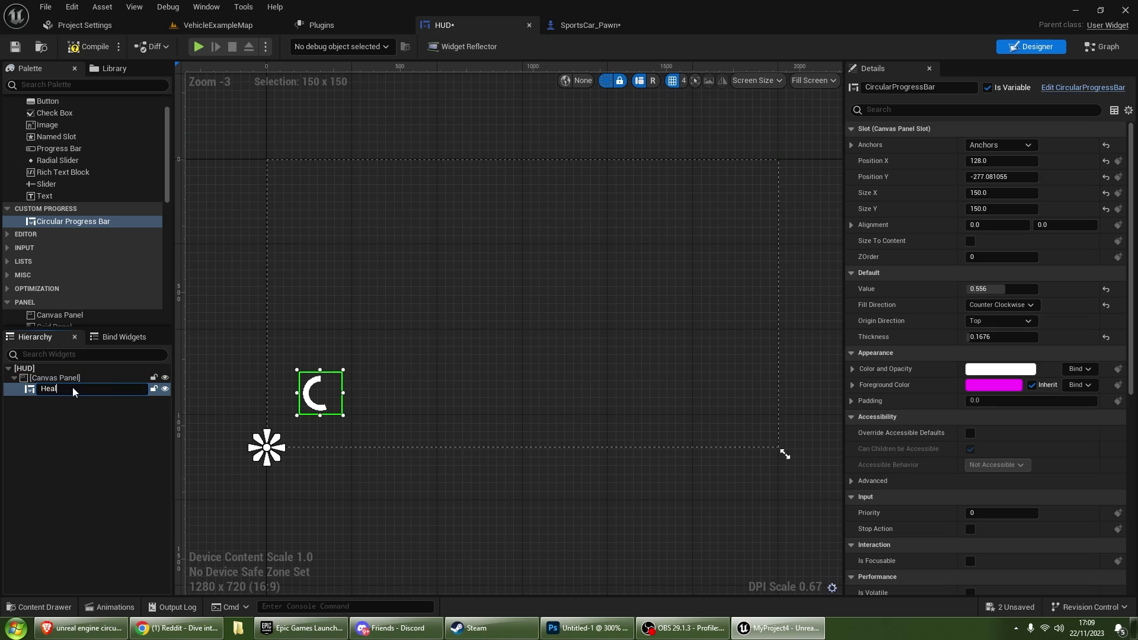
key(Return)
- Get the Health bar from As HUD and add a Fill Function node targeting it
click(622, 25)
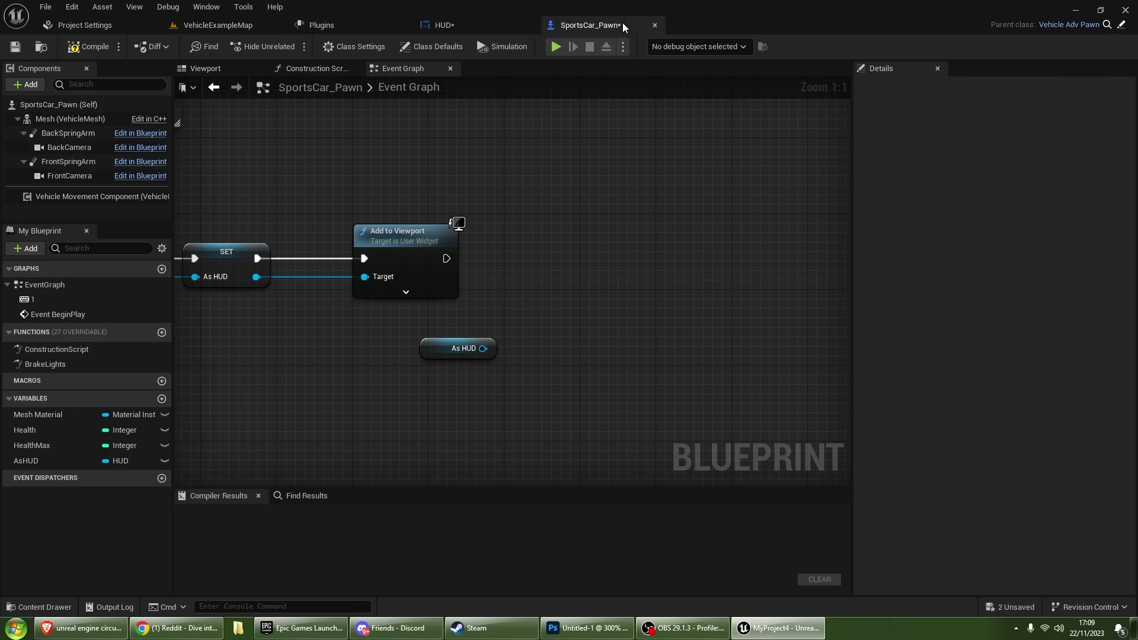
drag(490, 348, 523, 336)
text(get hea)
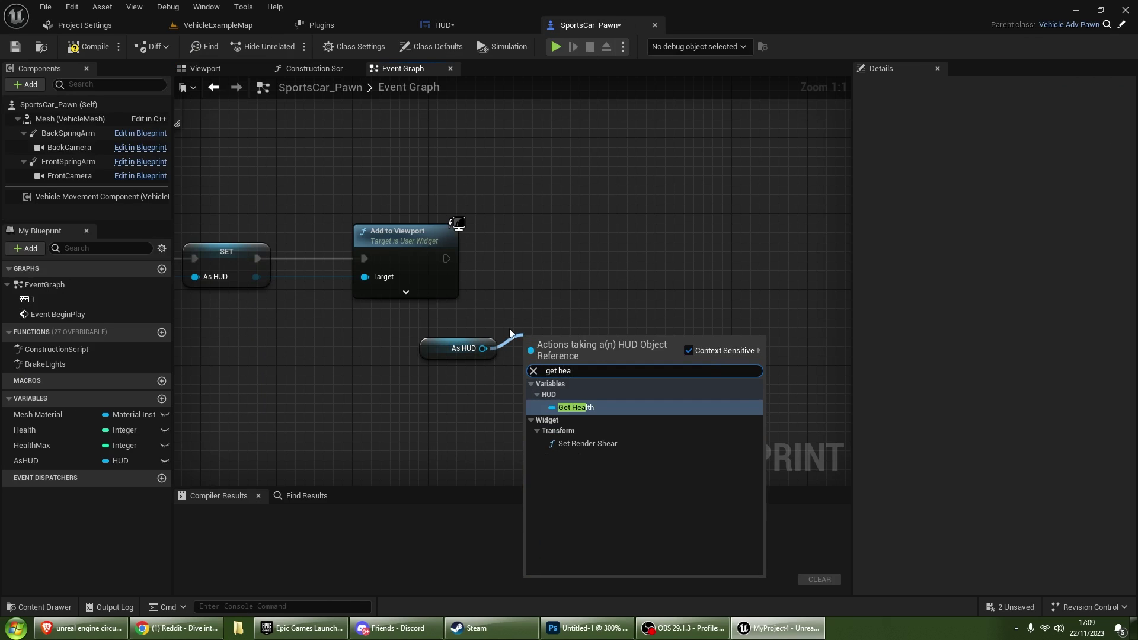
key(Return)
drag(615, 339, 639, 324)
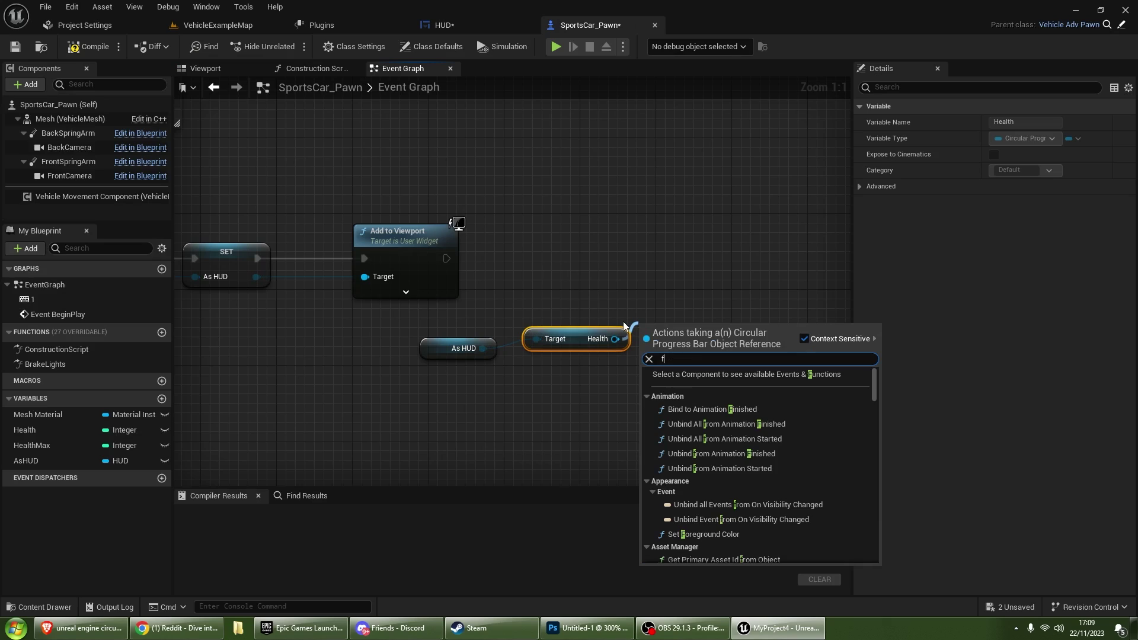
text(fill)
key(Down)
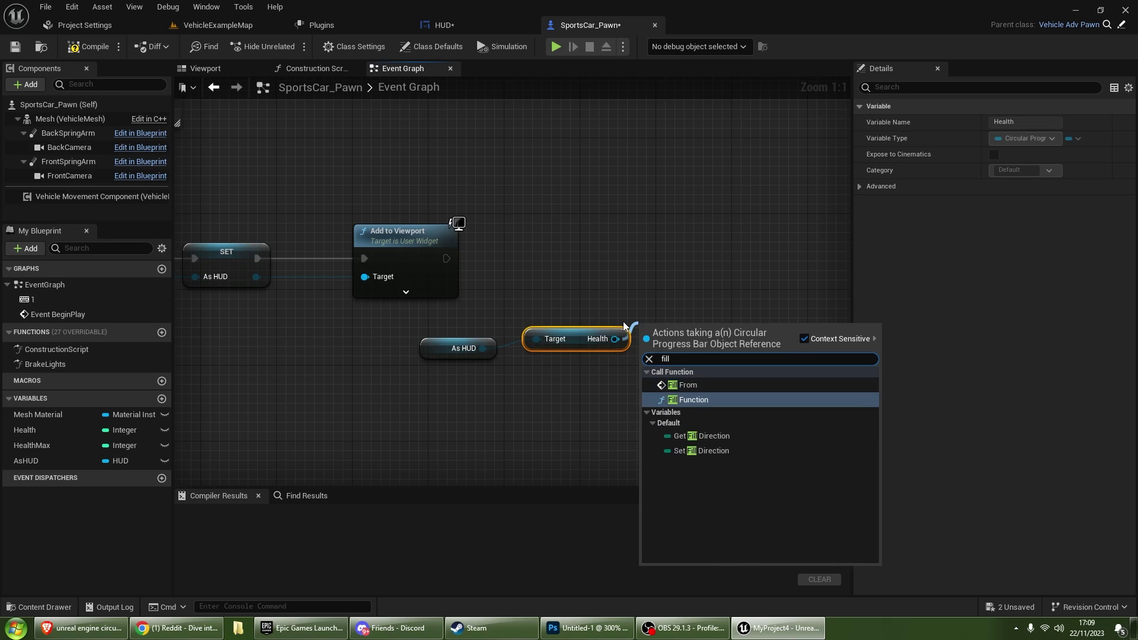
key(Return)
- Chain Fill Function after Add to Viewport and rearrange the As HUD nodes
mouse_move(682, 340)
mouse_down()
mouse_move(690, 267)
mouse_move(446, 258)
mouse_up()
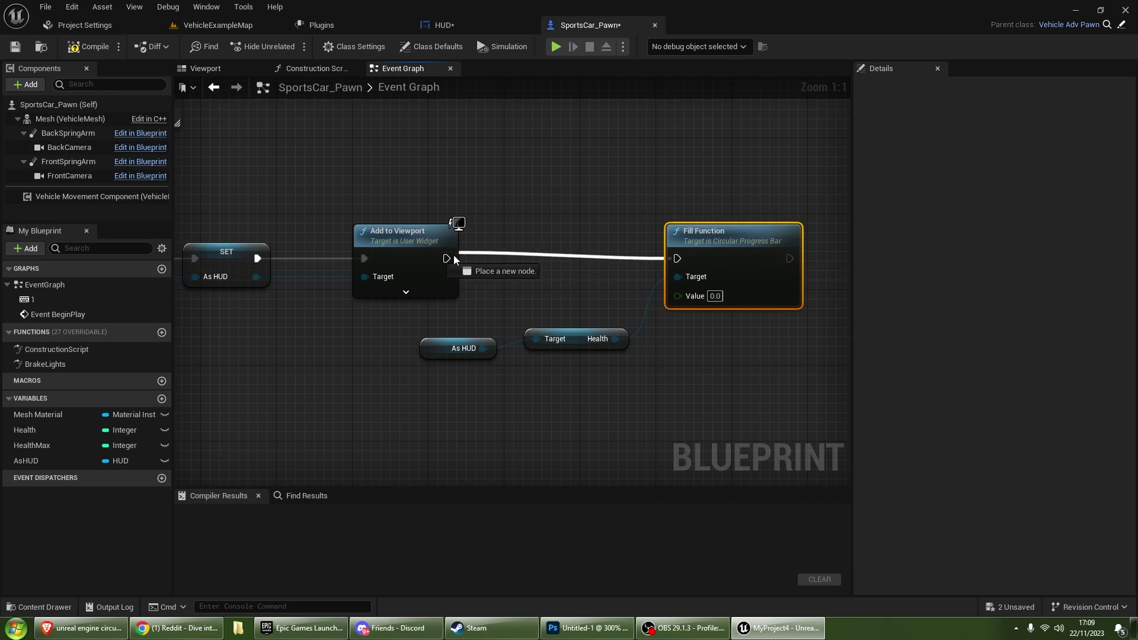
mouse_move(459, 323)
mouse_down()
mouse_move(631, 355)
mouse_move(413, 370)
mouse_up()
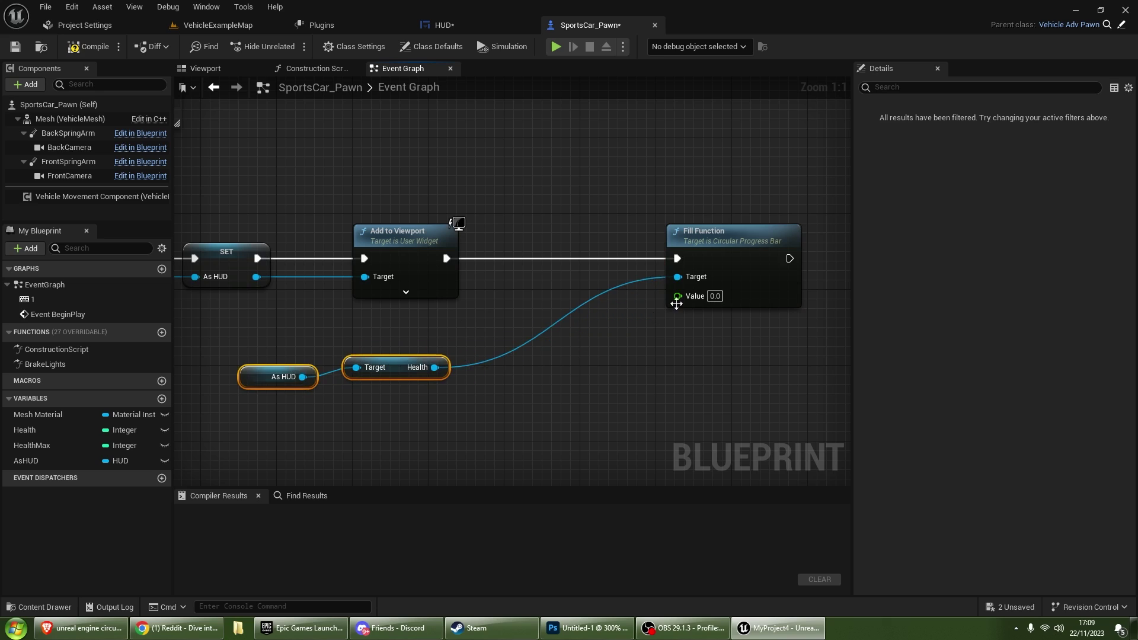
double_click(680, 303)
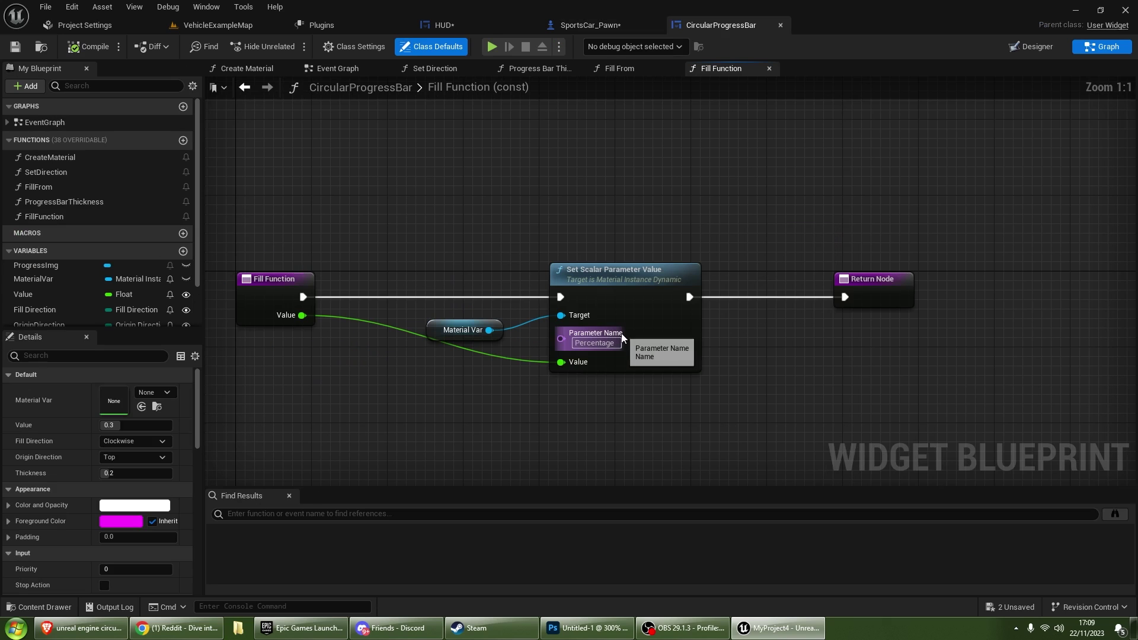
click(576, 23)
right_drag(677, 296, 637, 233)
- Feed Fill Function's Value with a divide node of Health by HealthMax
drag(637, 234, 573, 283)
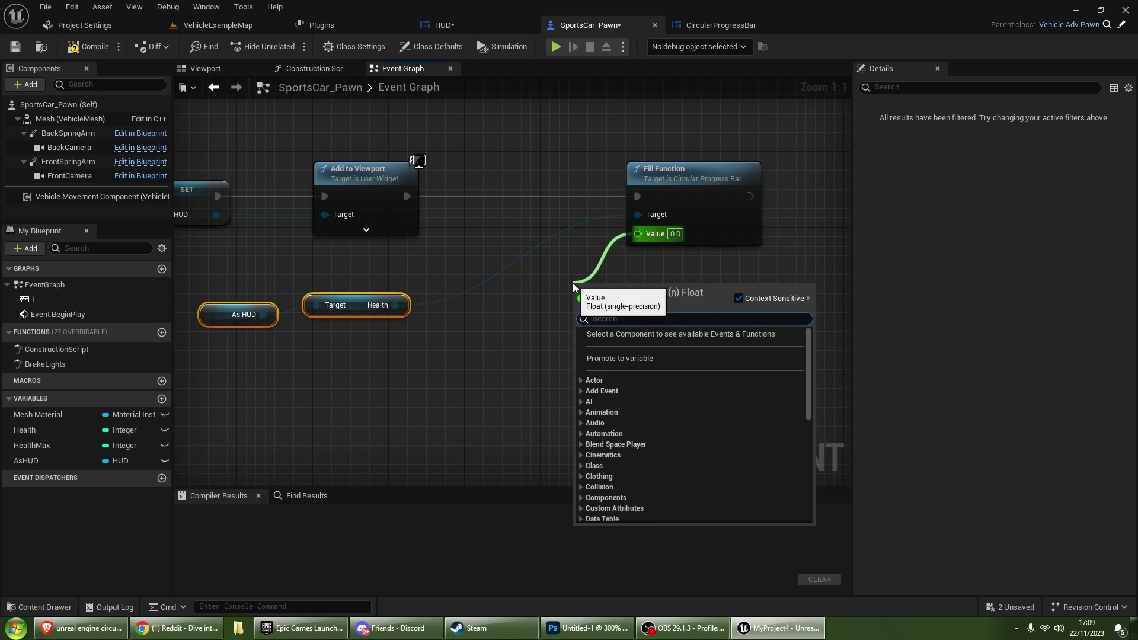
text(/)
key(Return)
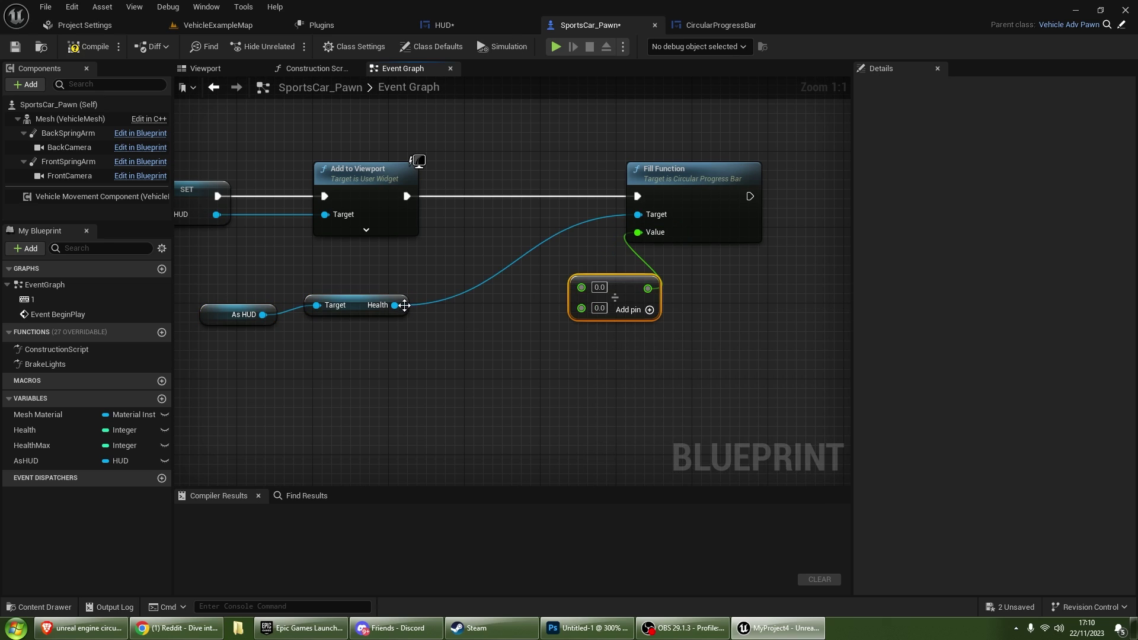
drag(47, 435, 391, 352)
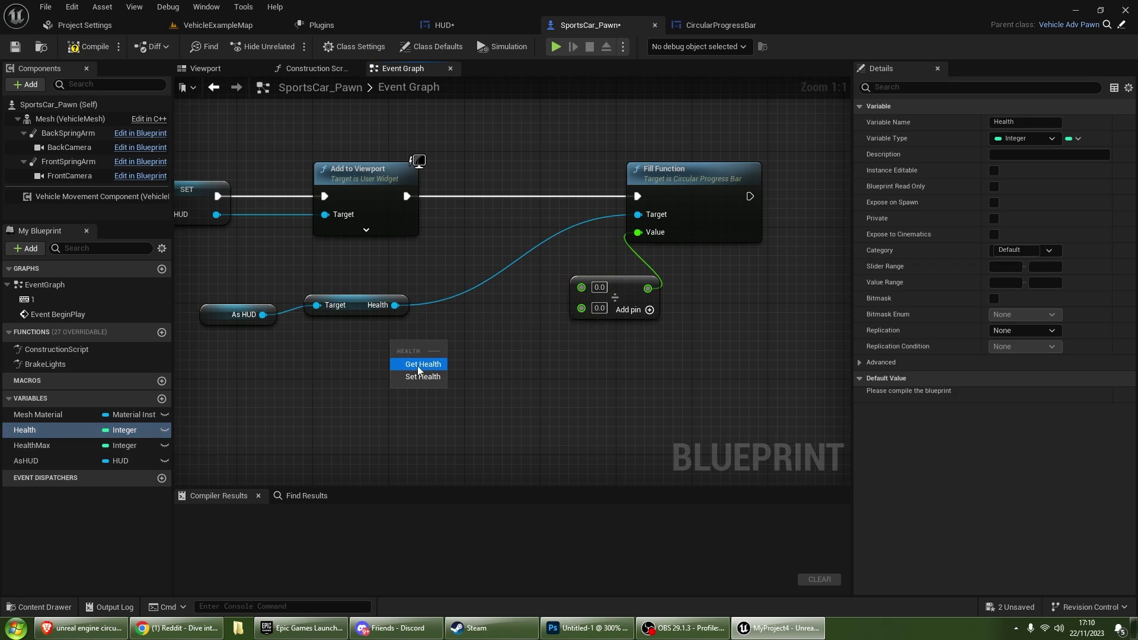
click(417, 365)
drag(52, 444, 390, 385)
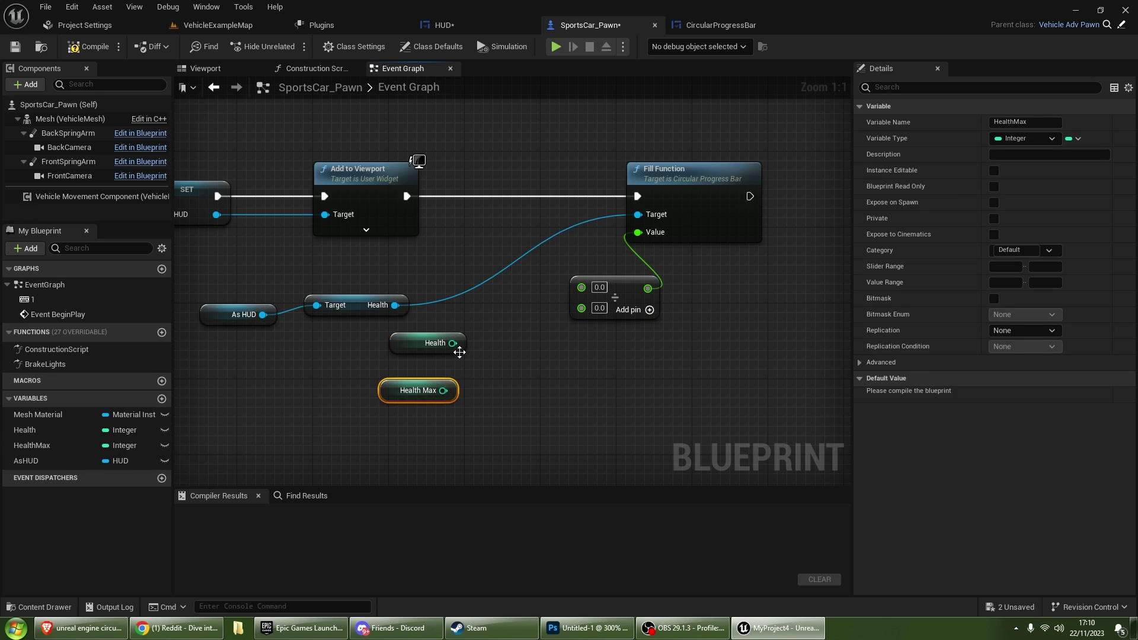
mouse_move(452, 343)
mouse_down()
mouse_move(584, 289)
mouse_move(443, 391)
mouse_up()
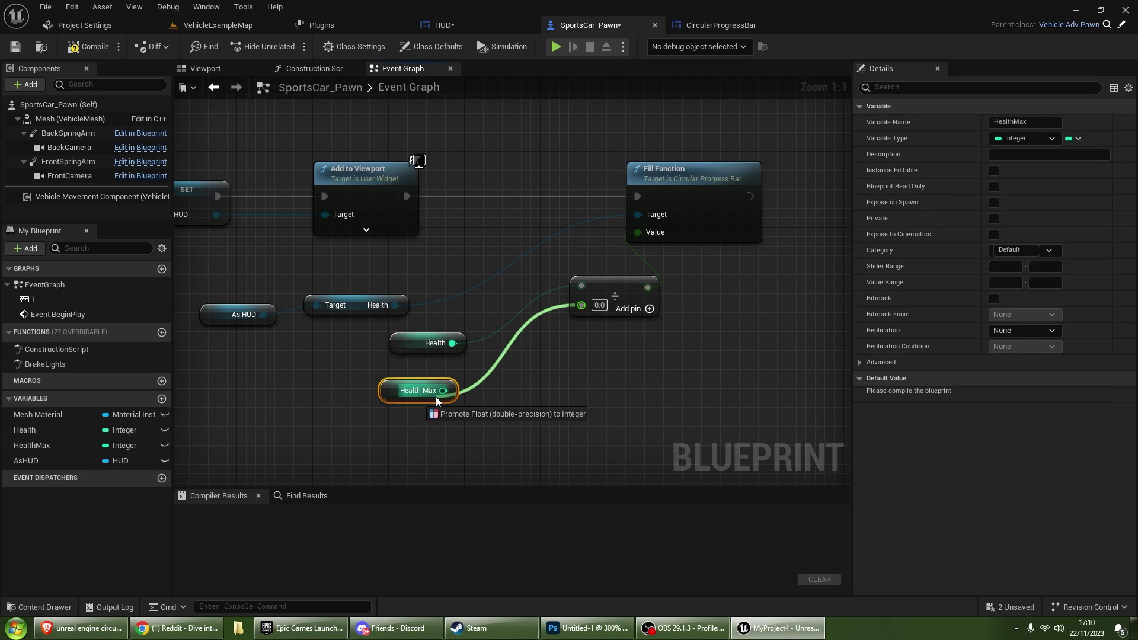
scroll(499, 415, down, 2)
- Paste a copy of the HUD health-fill nodes beside the 1 key event
drag(448, 328, 617, 362)
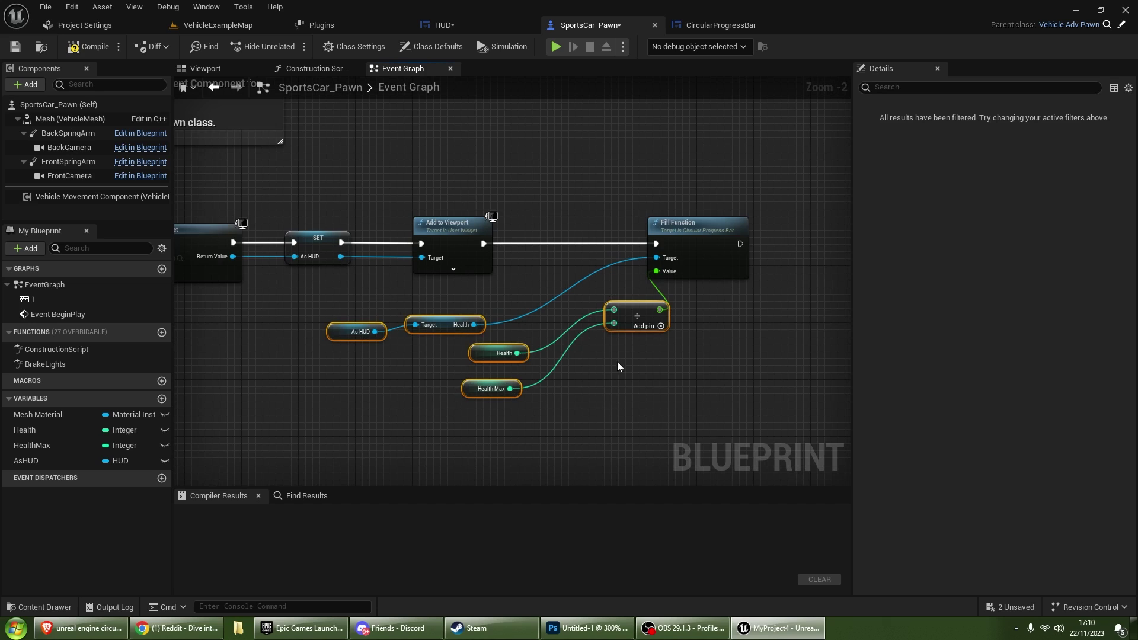
right_drag(486, 387, 475, 251)
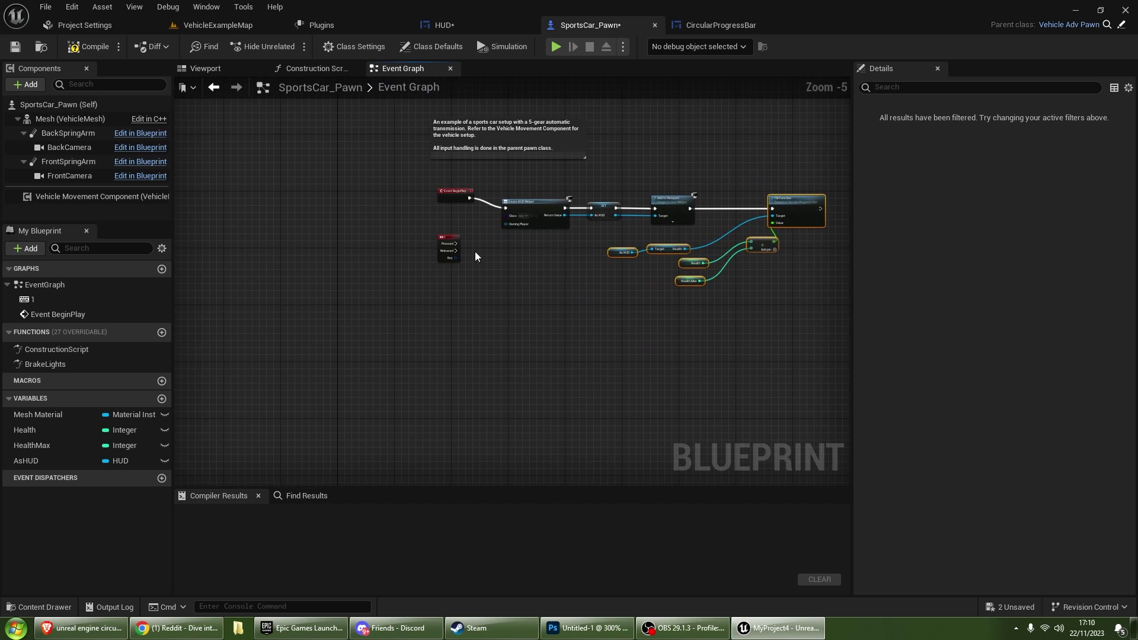
click(449, 285)
key(ctrl+v)
right_drag(691, 323, 597, 260)
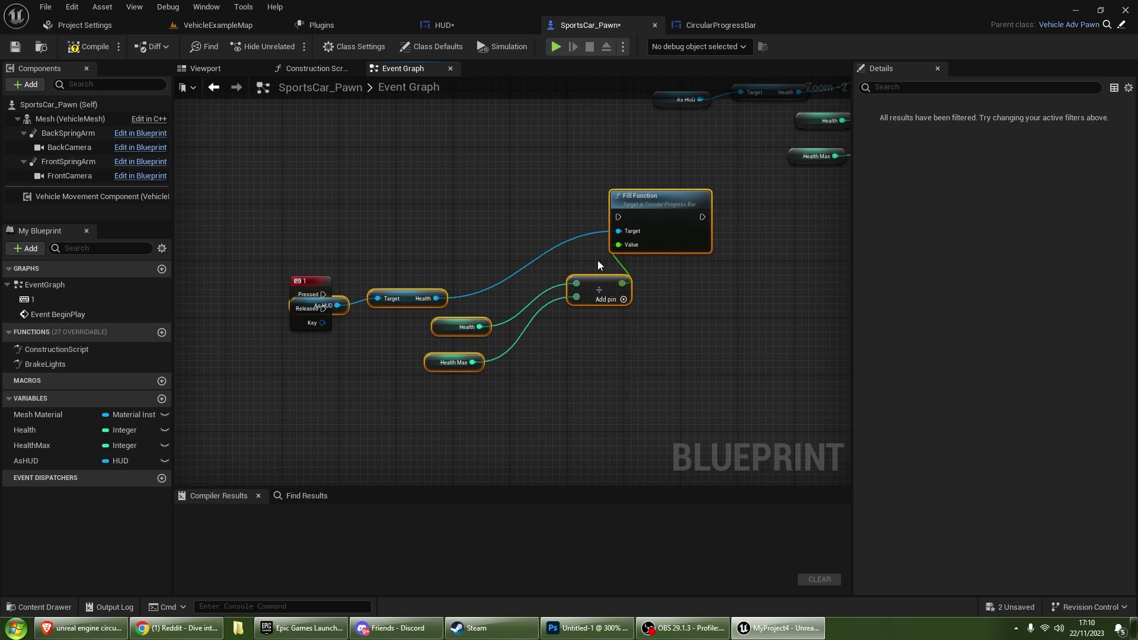
drag(597, 261, 660, 288)
click(351, 303)
- From the 1 key's Pressed, set Health to Health minus 4 using a Subtract node
scroll(351, 303, up, 2)
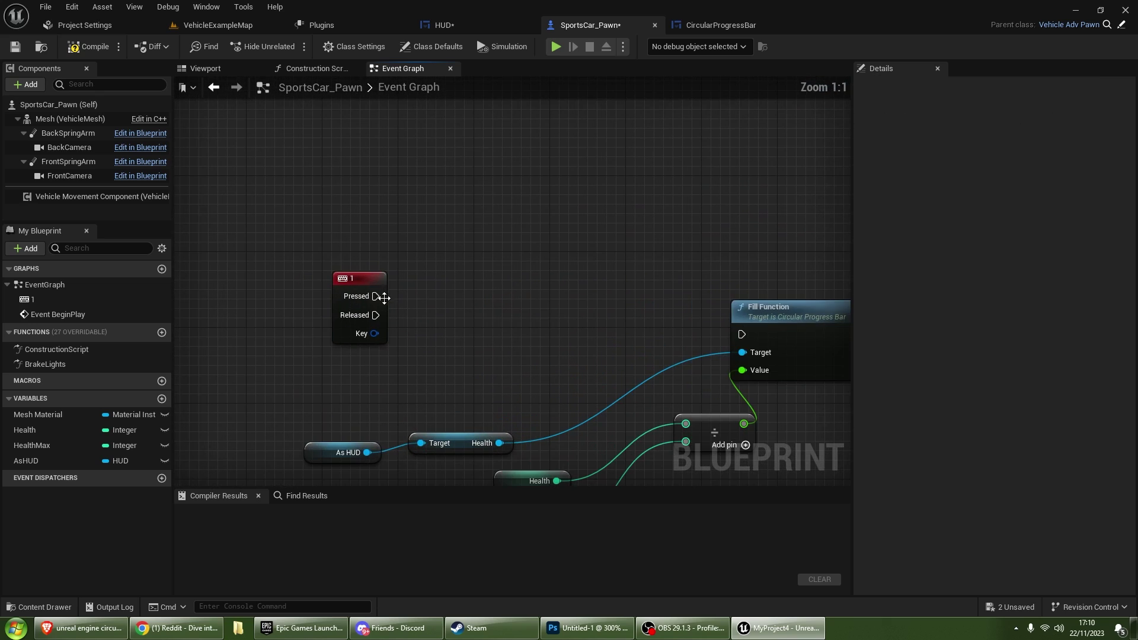
drag(375, 296, 410, 309)
drag(26, 431, 385, 297)
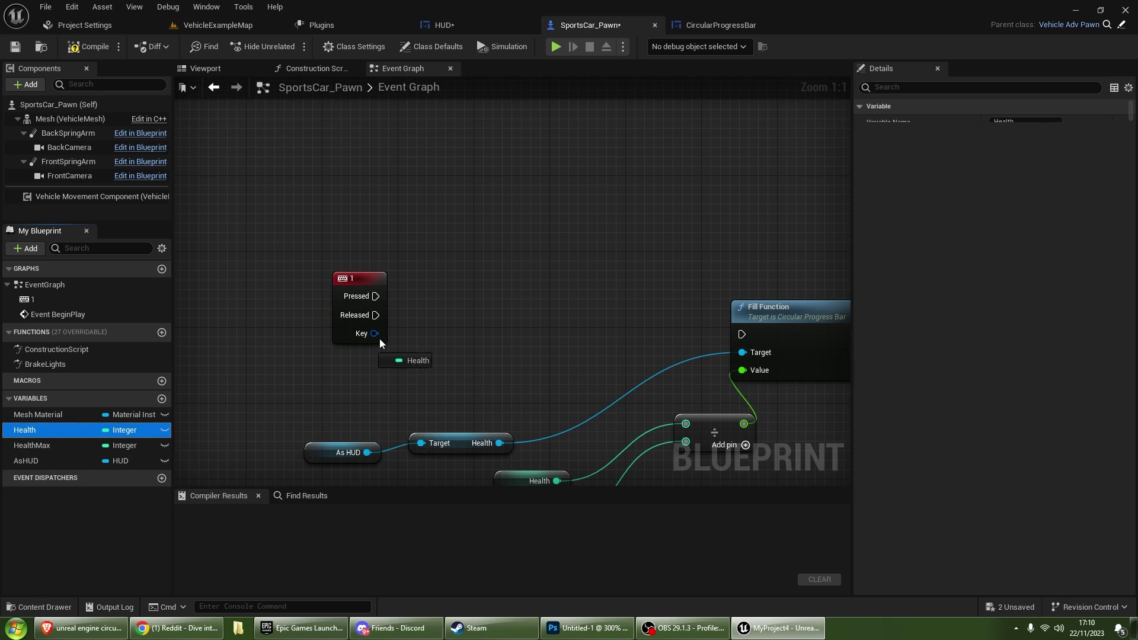
drag(506, 316, 463, 343)
text(-)
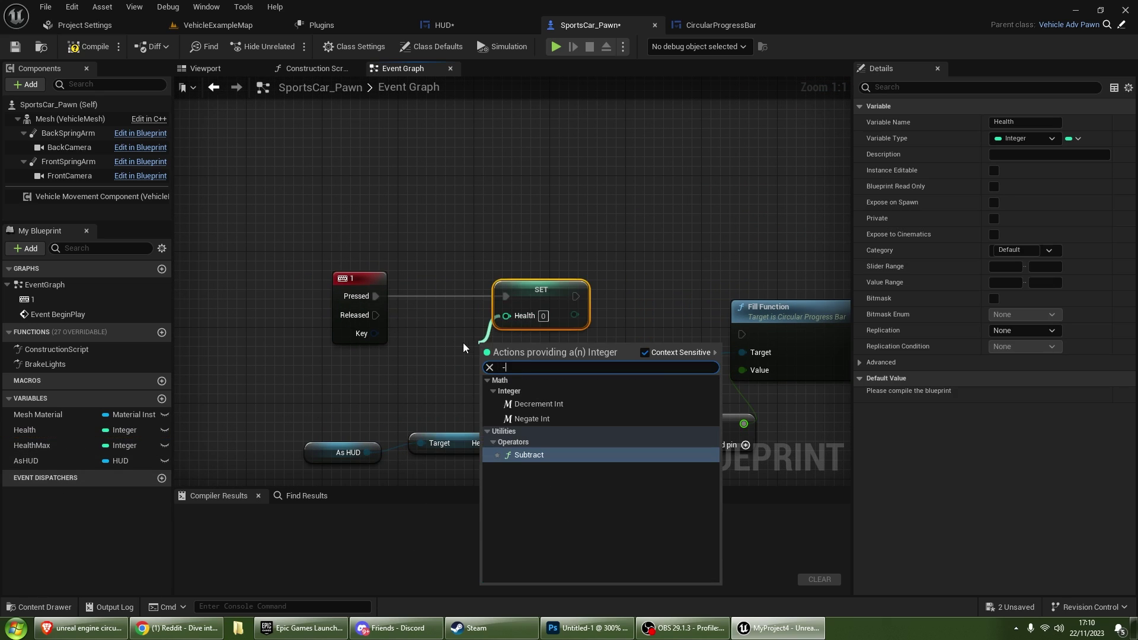
key(Return)
drag(26, 430, 468, 349)
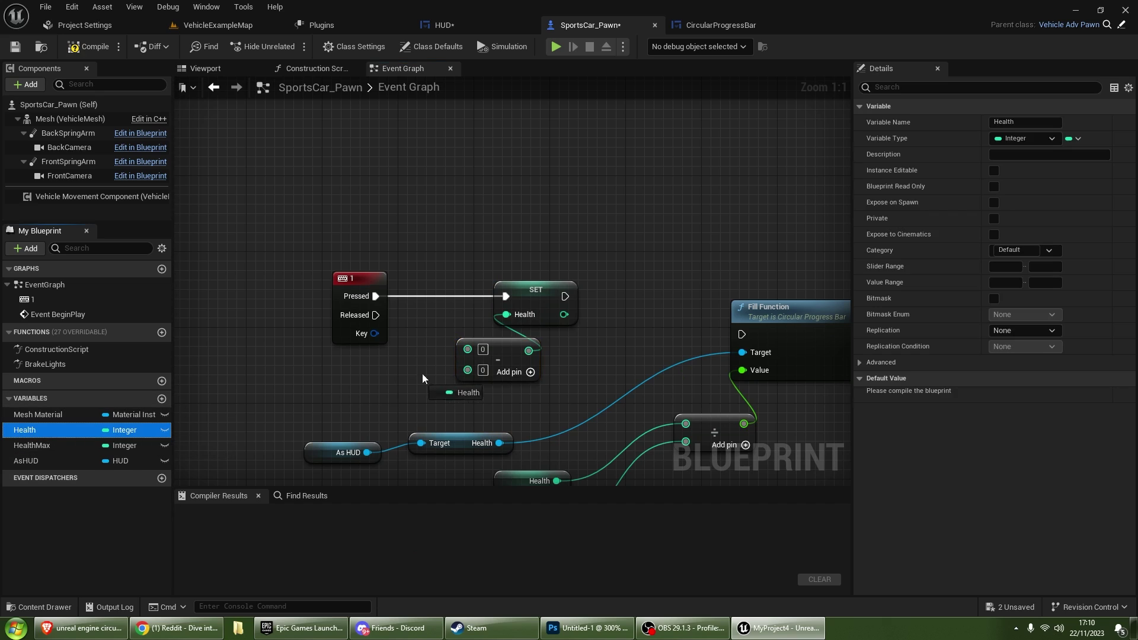
- Connect the SET Health execution output to the pasted Fill Function node
click(476, 404)
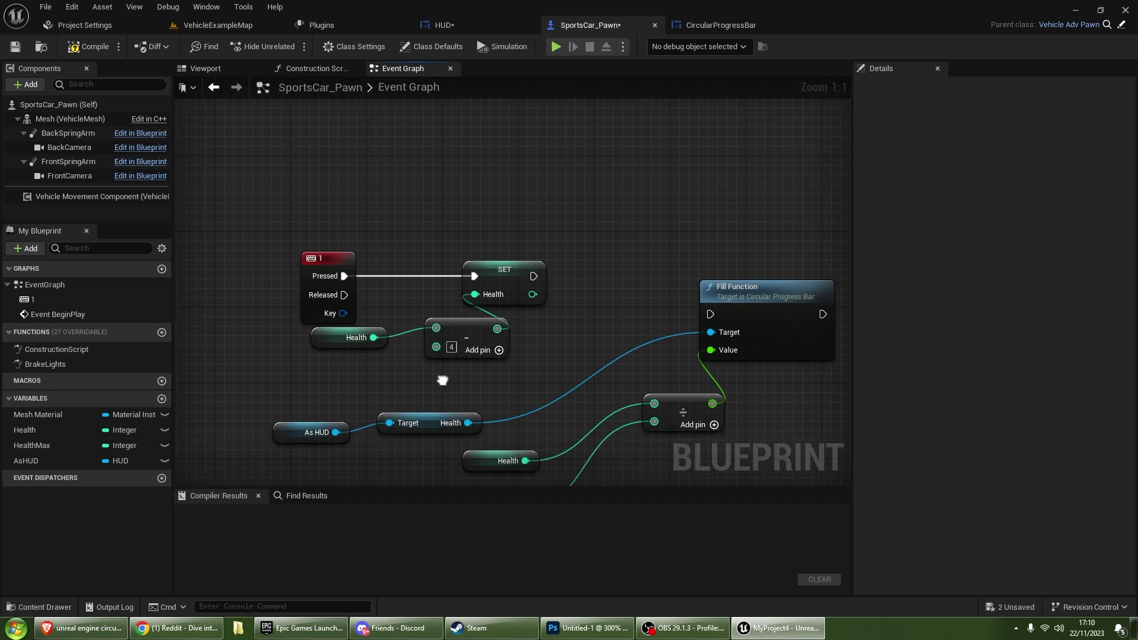
right_drag(477, 405, 402, 346)
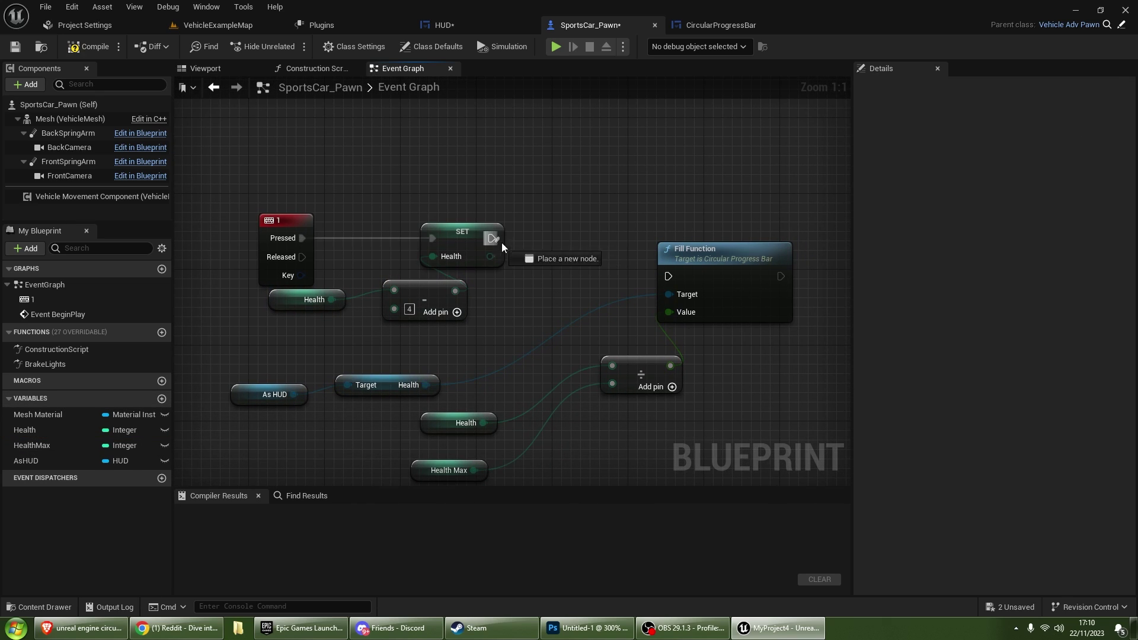
drag(492, 238, 667, 276)
right_drag(622, 298, 598, 227)
scroll(549, 245, down, 1)
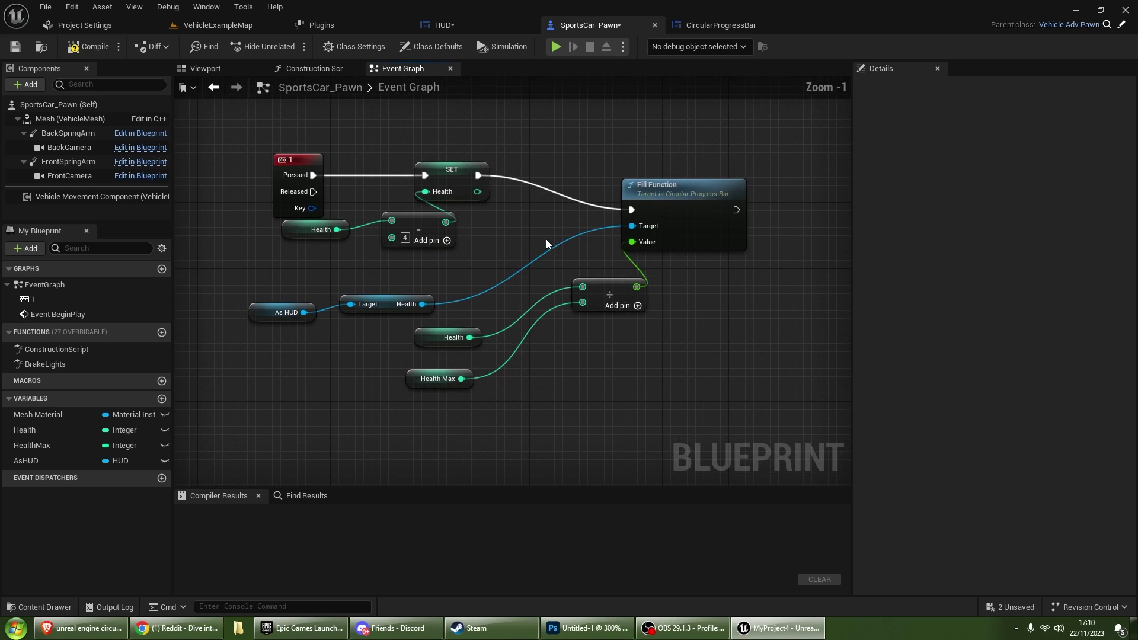
- Compile SportsCar_Pawn, check the HUD widget, recompile, and switch to the VehicleExampleMap level
click(89, 46)
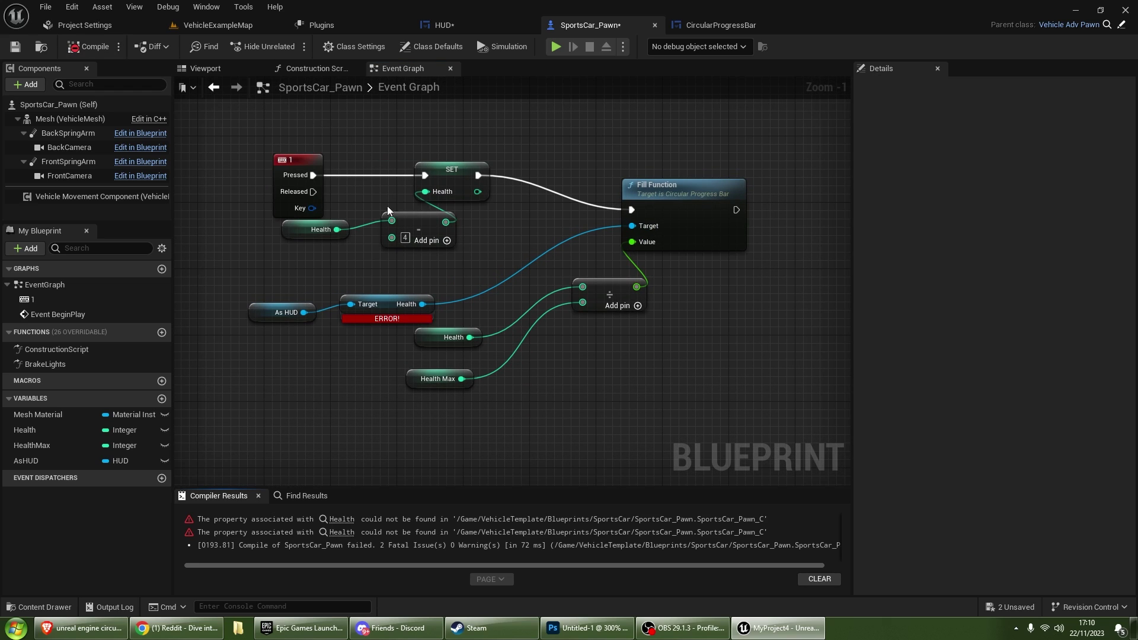
click(455, 29)
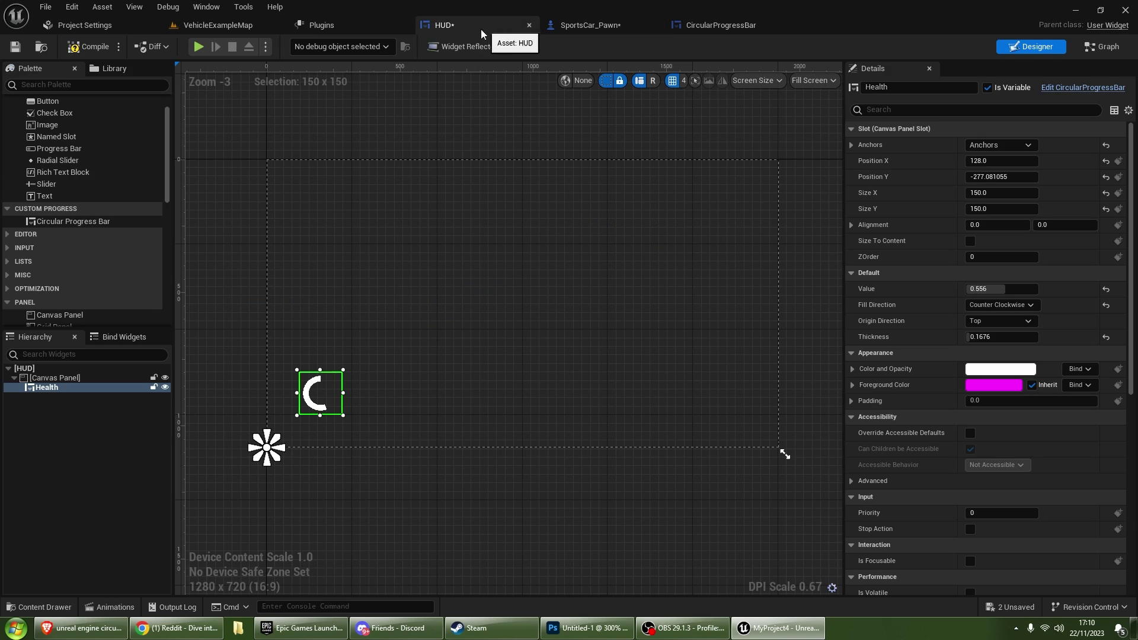
click(595, 26)
click(83, 47)
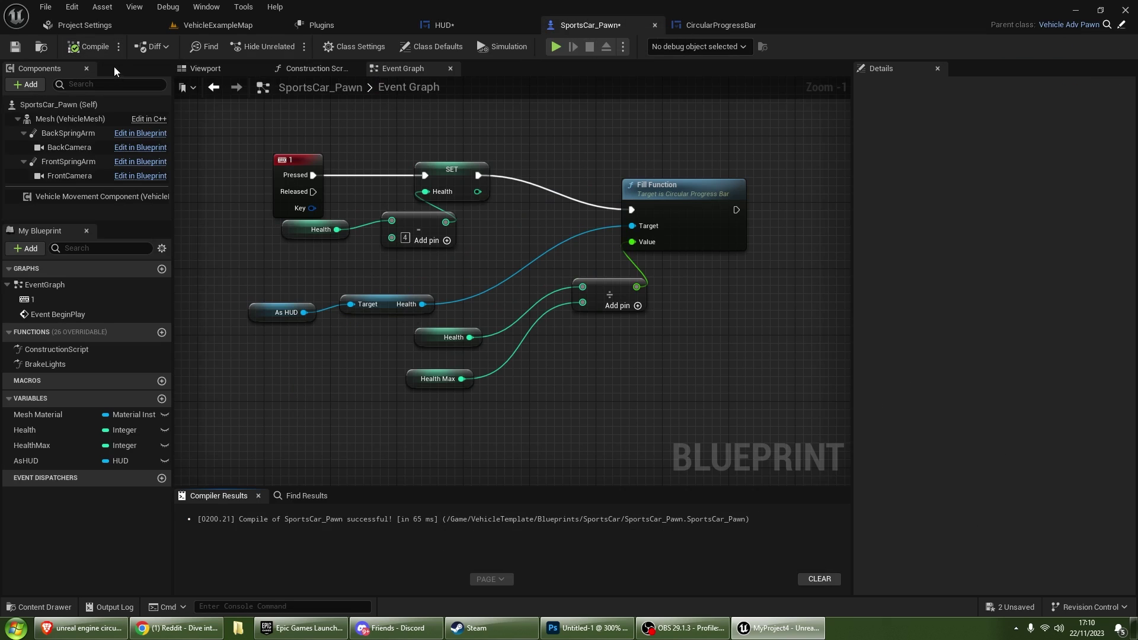
click(201, 26)
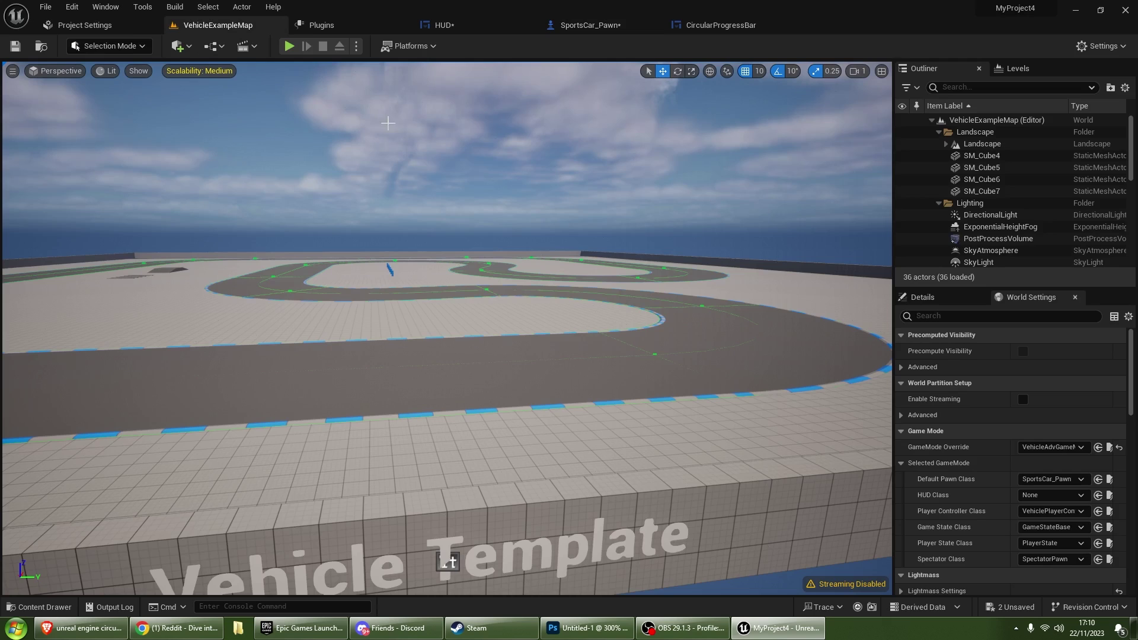
- Play VehicleExampleMap, drive the sports car up to 86 km/h with W, then stop the session
click(289, 46)
click(413, 194)
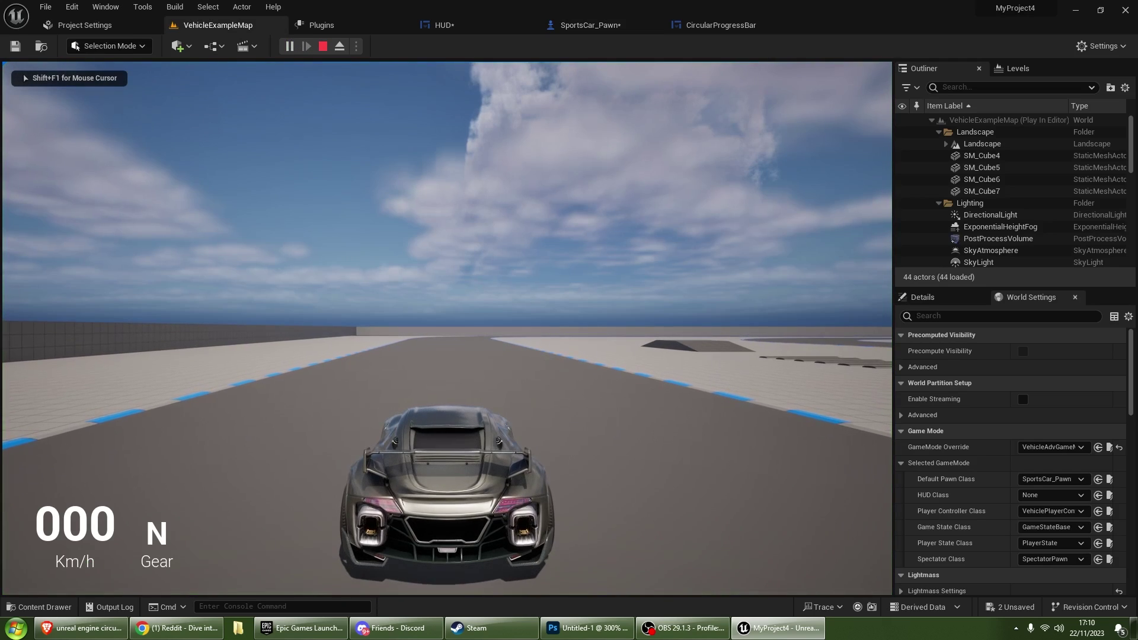
key(w)
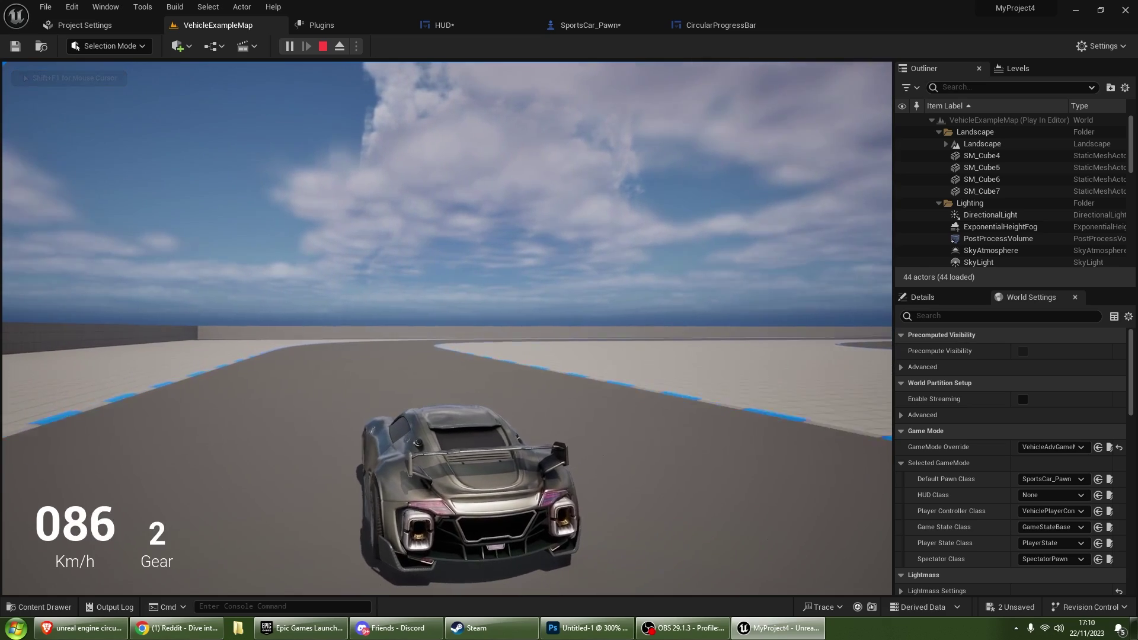
key(Escape)
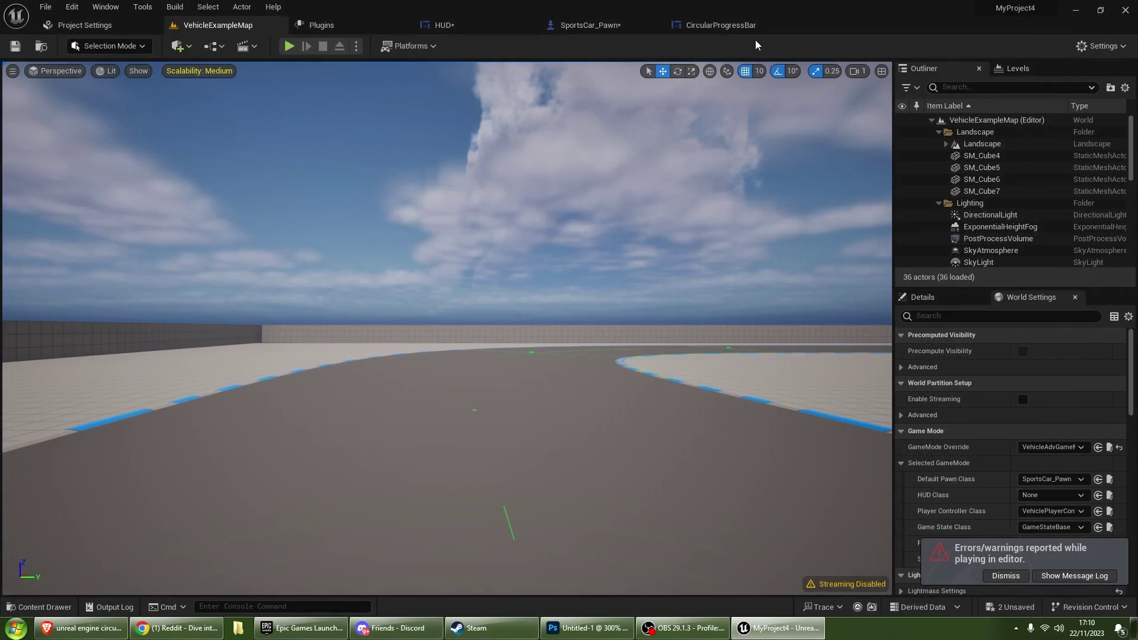
- In SportsCar_Pawn, set the Health variable's default value to 100
click(735, 26)
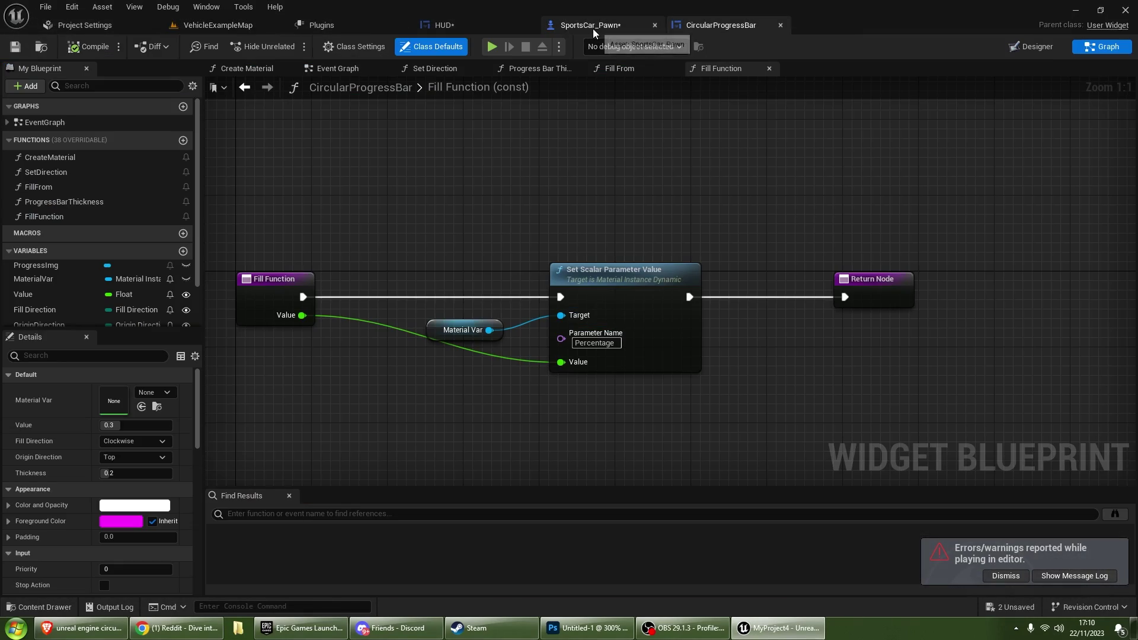
click(610, 26)
click(44, 431)
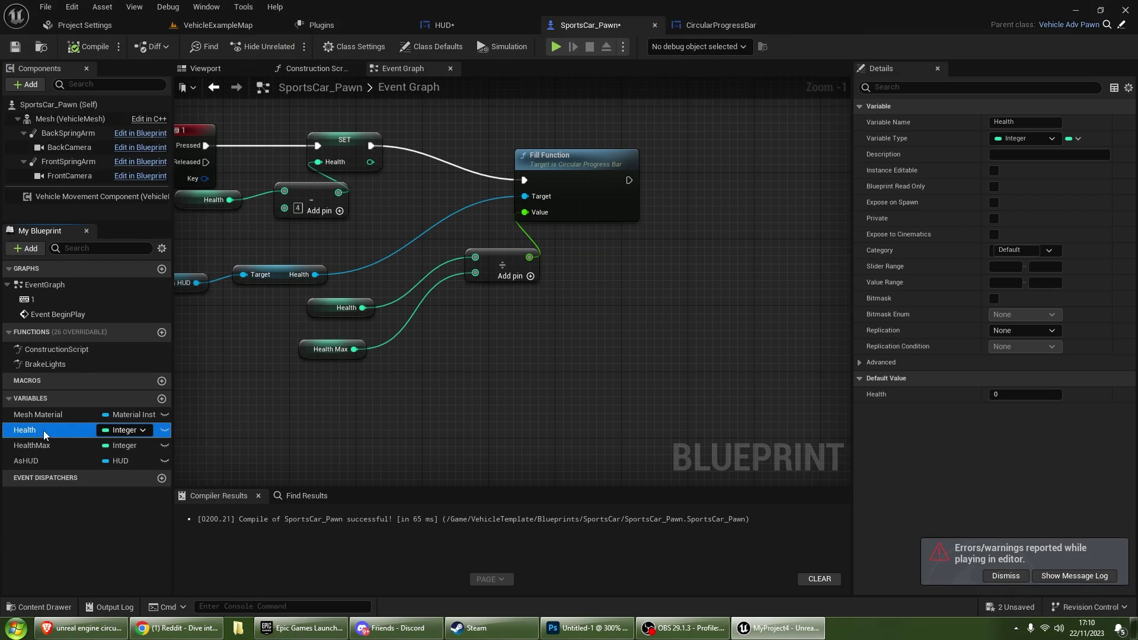
click(1005, 395)
text(100)
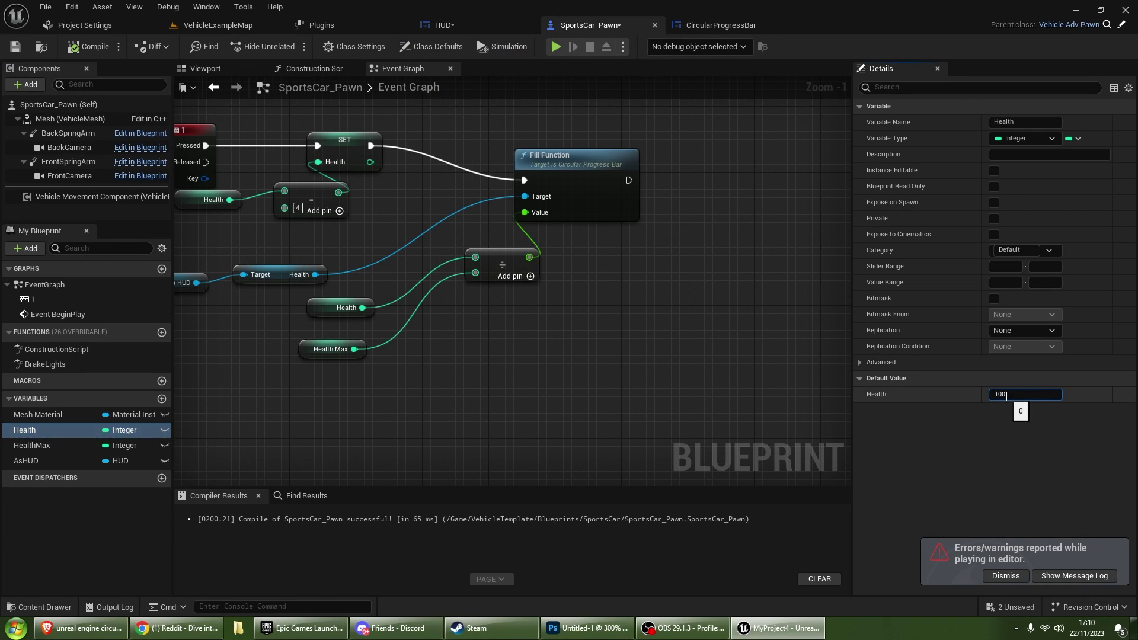
key(Return)
- Set HealthMax's default value to 100 and return to the VehicleExampleMap level
click(52, 445)
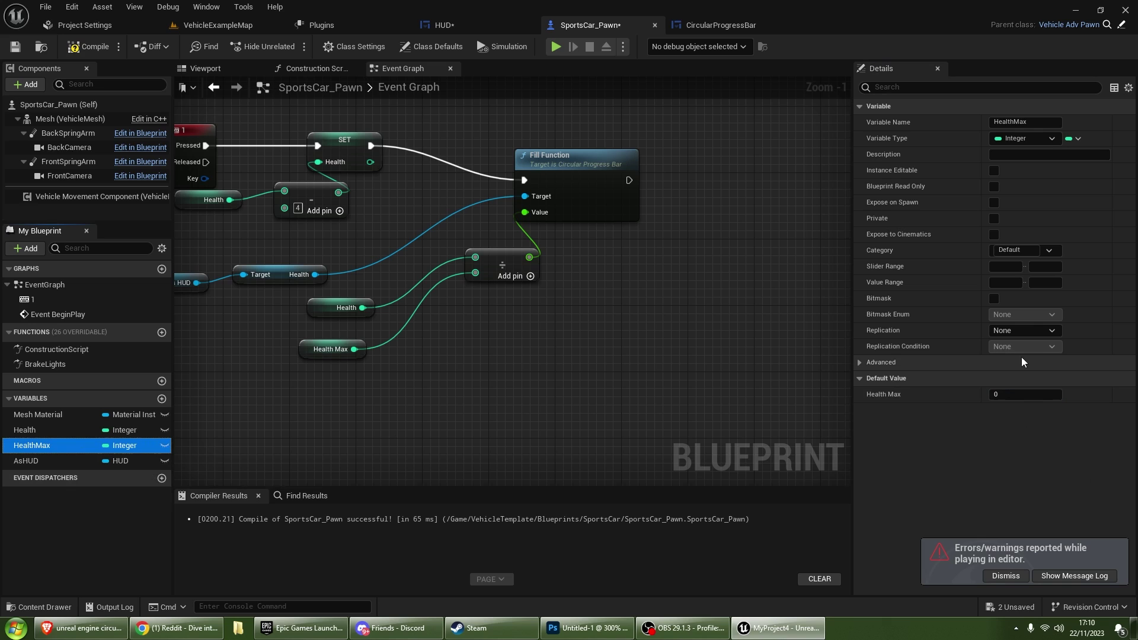
click(1010, 395)
text(100)
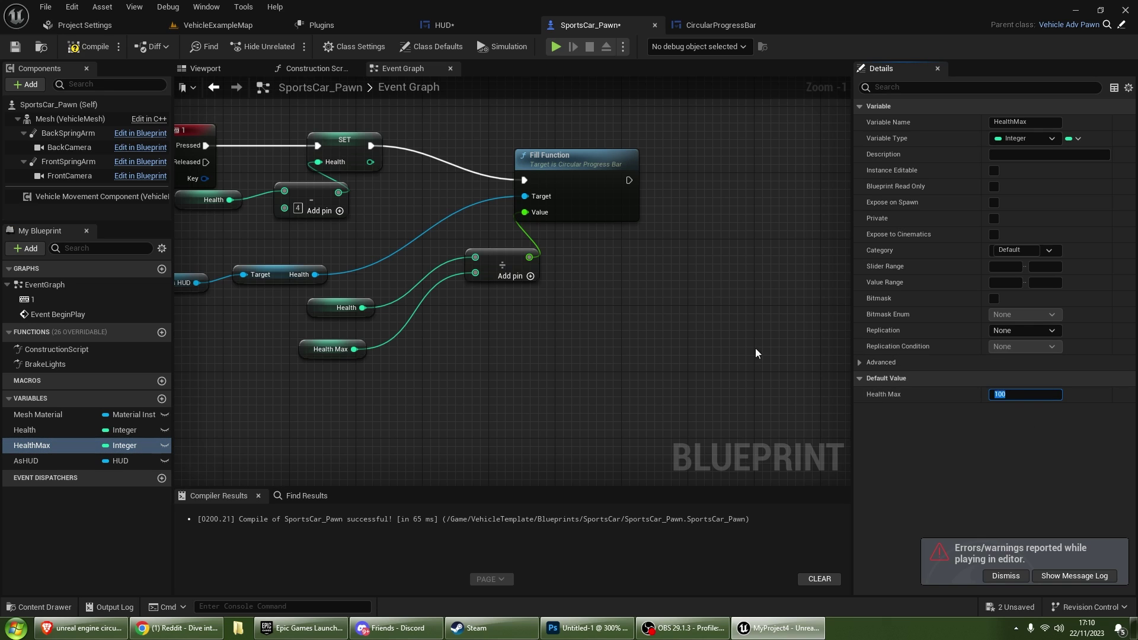
click(218, 25)
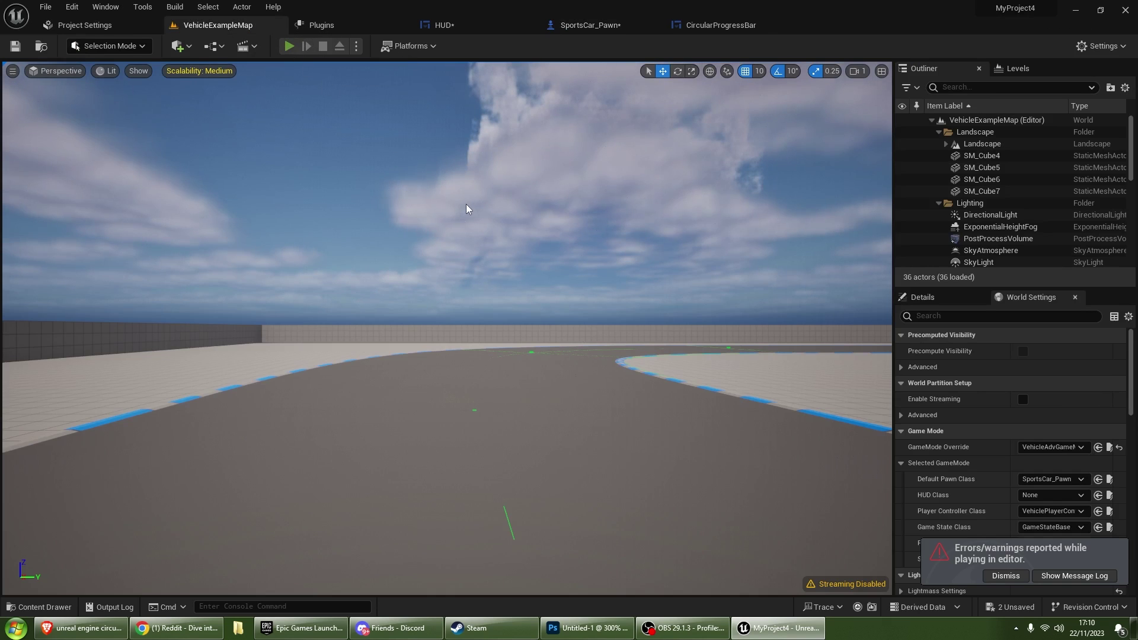
- Start Play In Editor with Alt+P, accelerate with W and steer right with D
key(alt+p)
key(w)
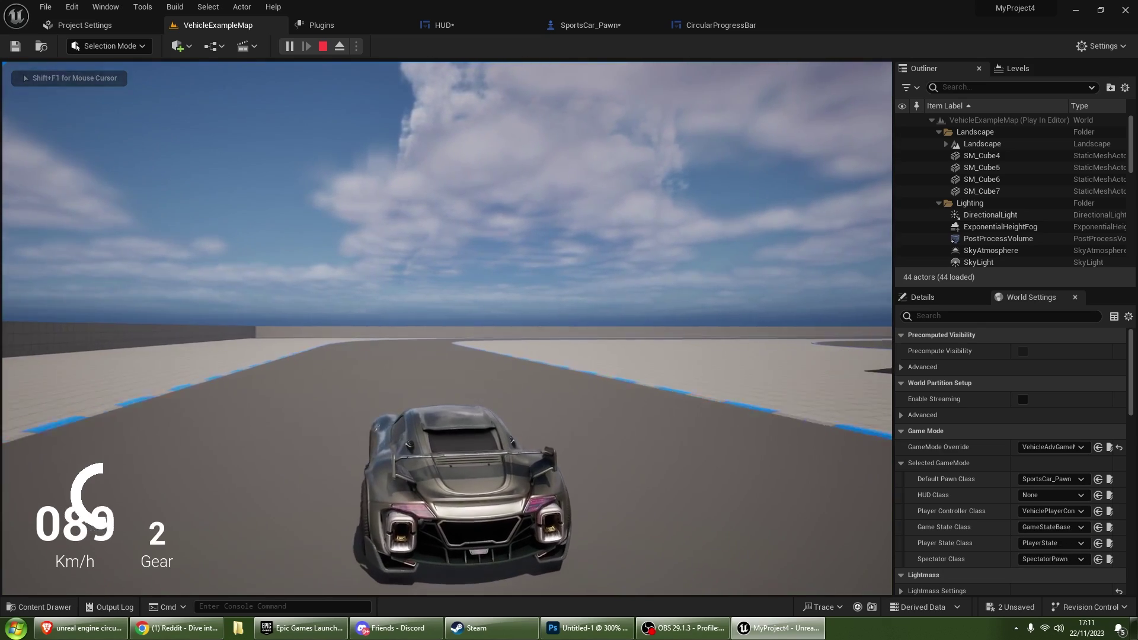
key(d)
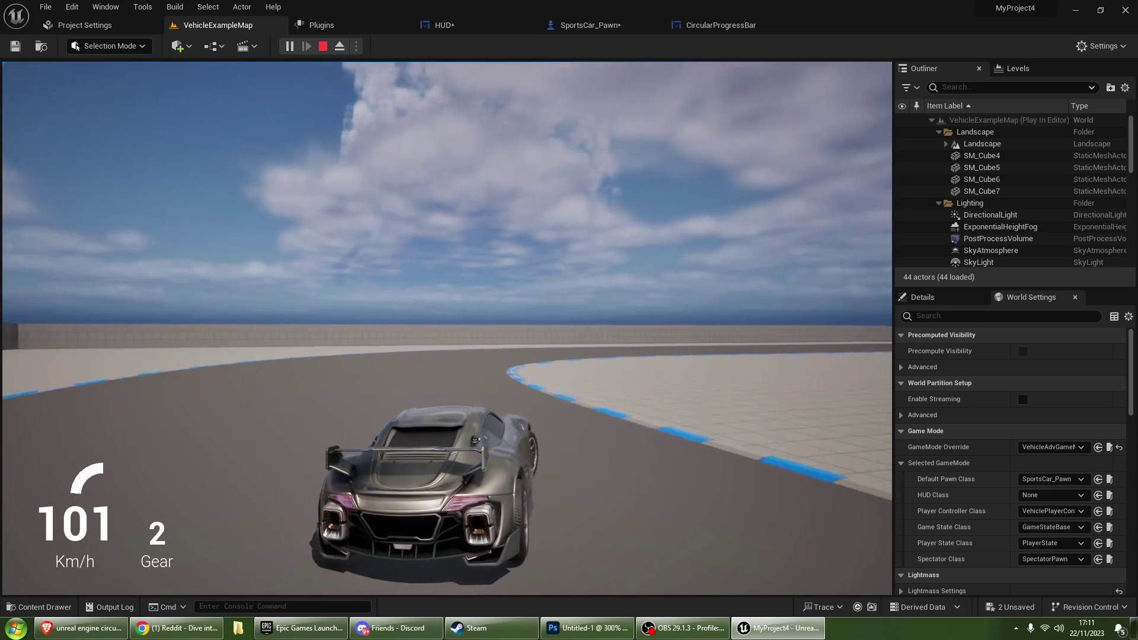